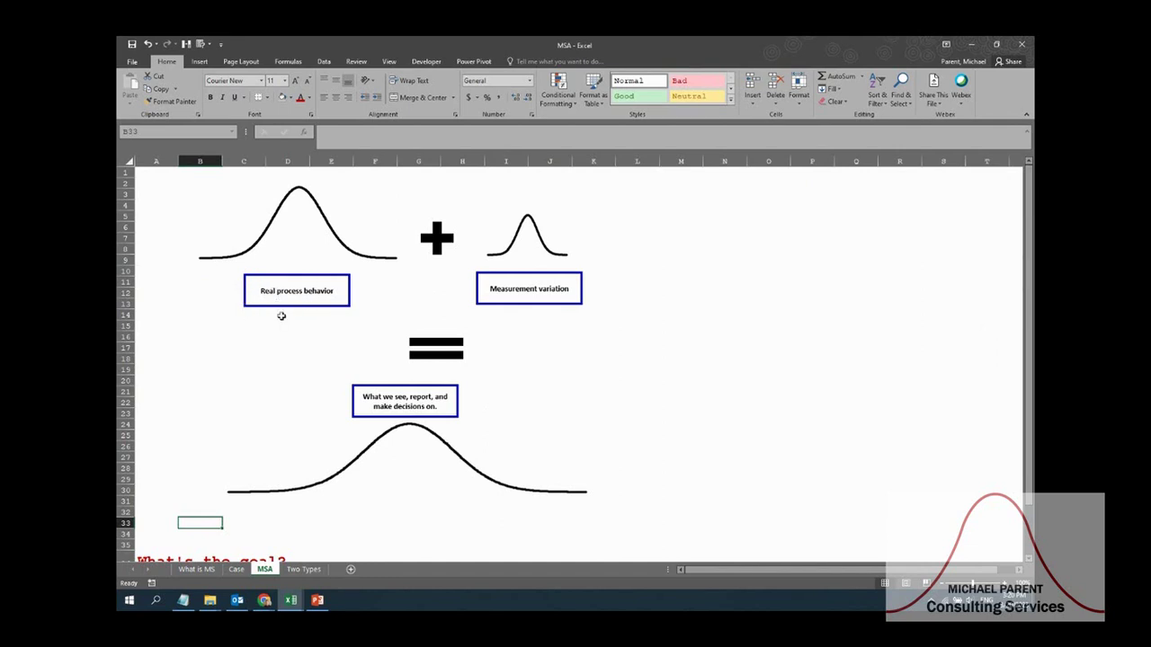
# Step: Point out the real-process label and measurement-variation curve, then scroll down to 'What's the goal?'
pyautogui.click(281, 316)
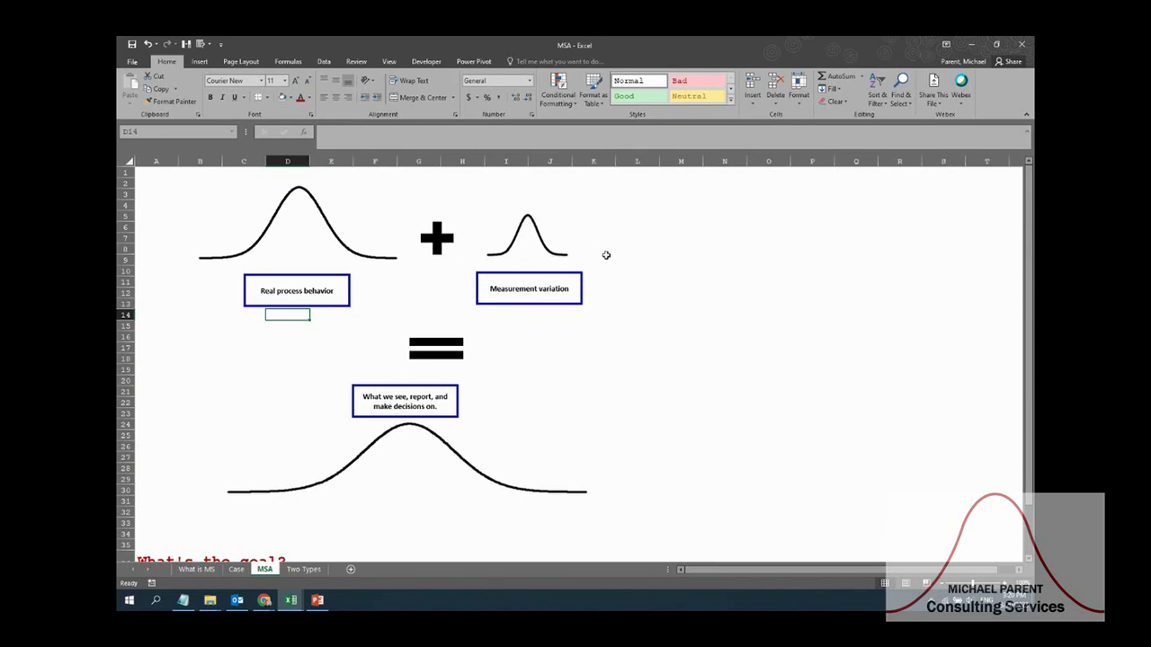
pyautogui.click(608, 258)
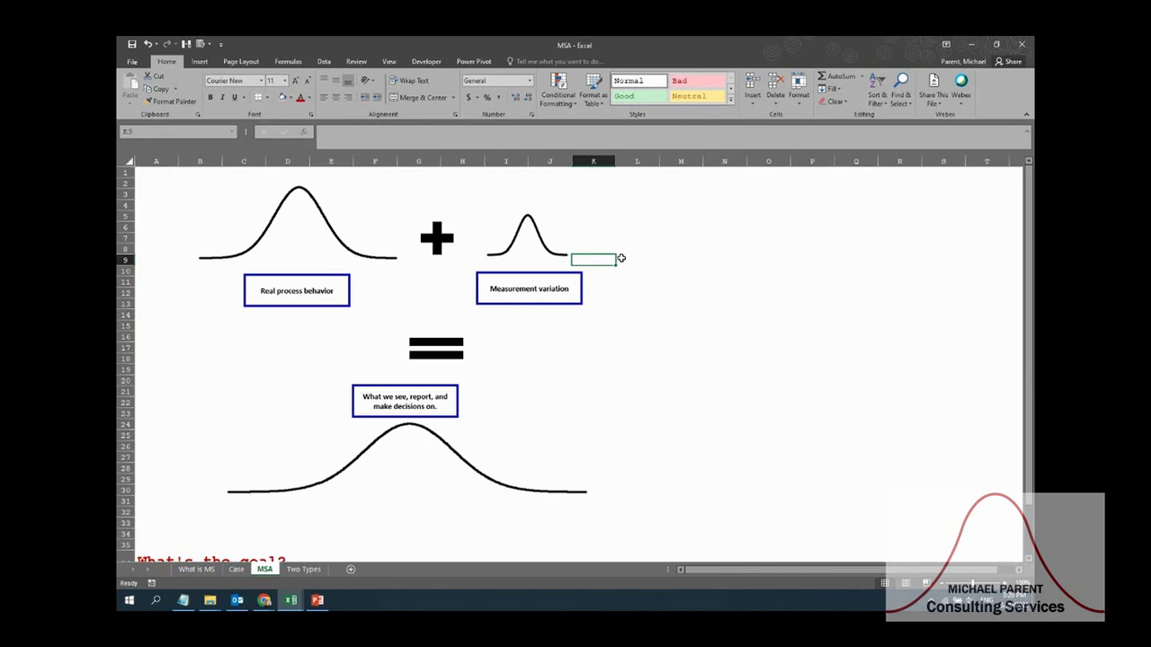
pyautogui.click(620, 258)
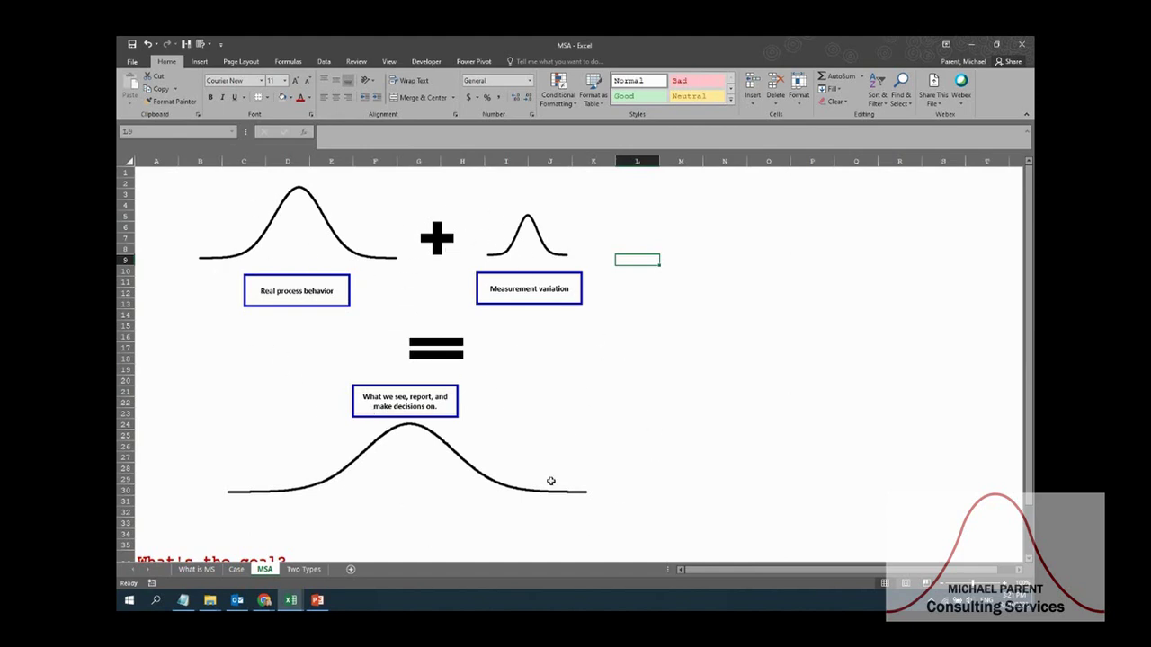
pyautogui.click(398, 537)
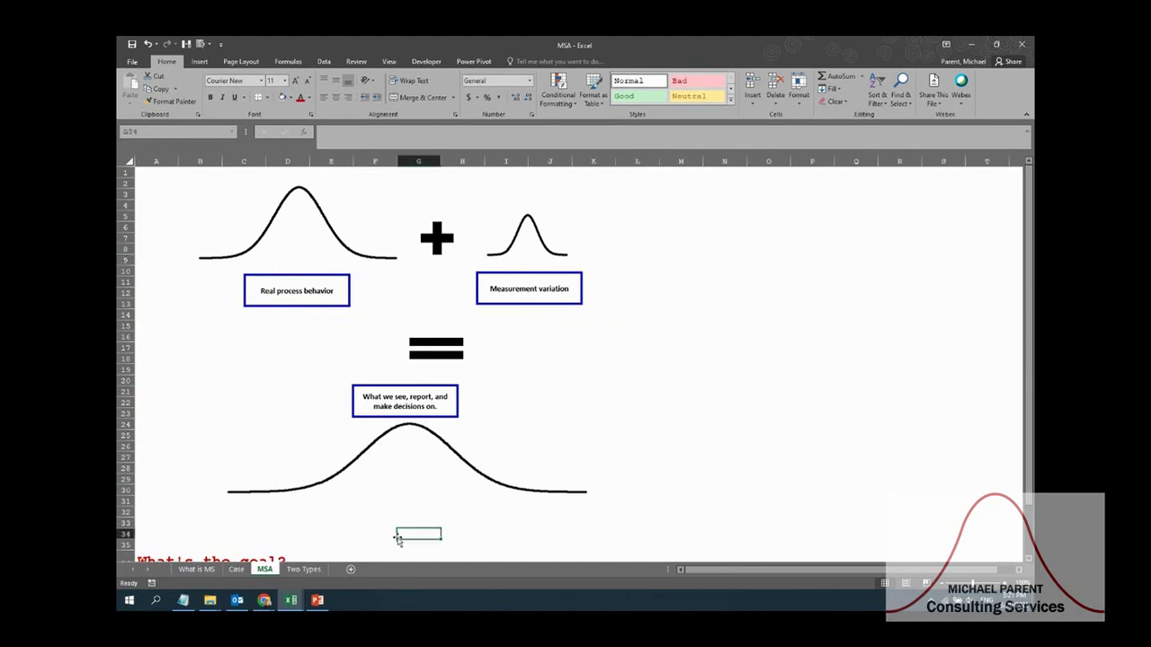
pyautogui.scroll(-3, 398, 537)
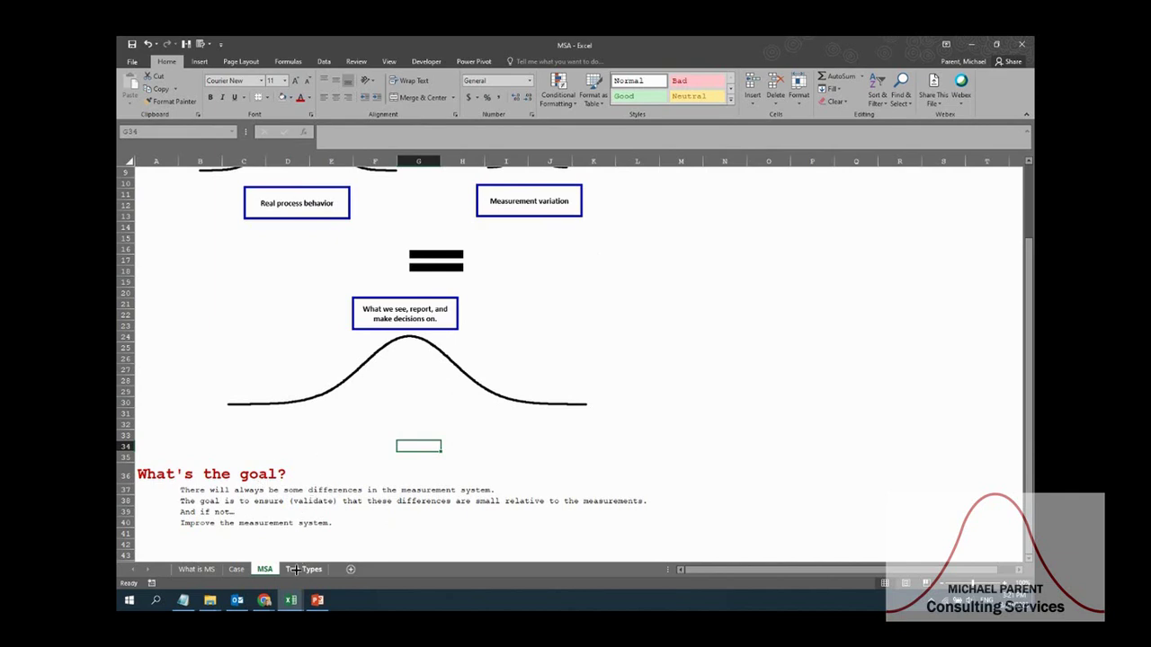
# Step: On the Two Types sheet, highlight the operator-agreement and single-operator repeat questions
pyautogui.click(295, 569)
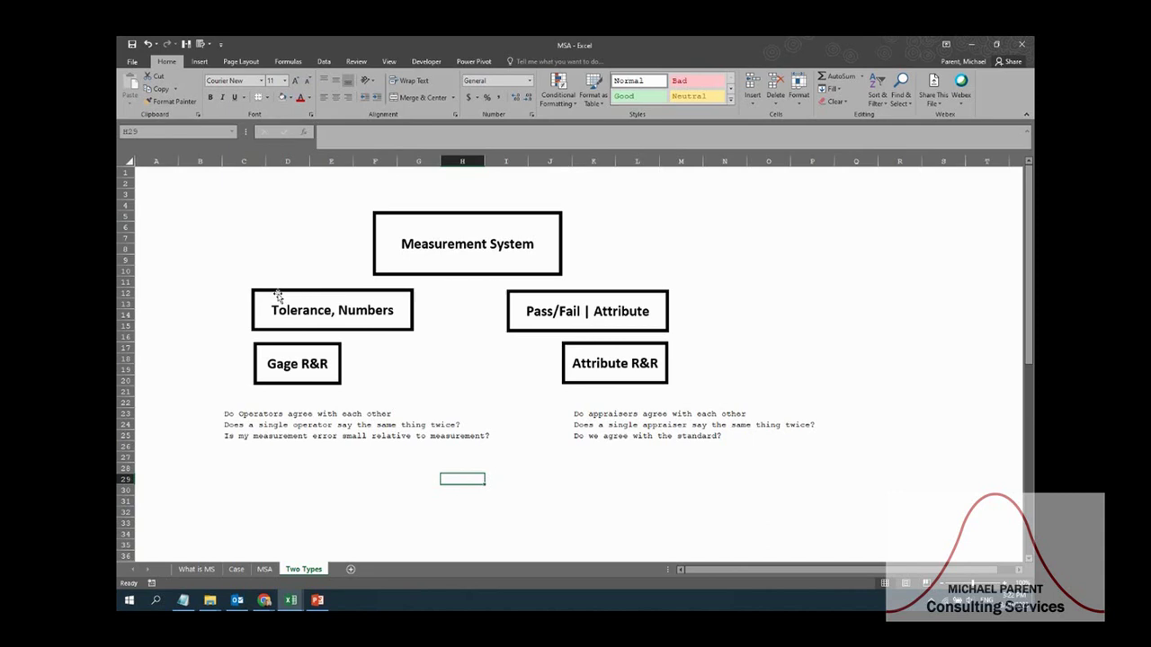
pyautogui.click(286, 412)
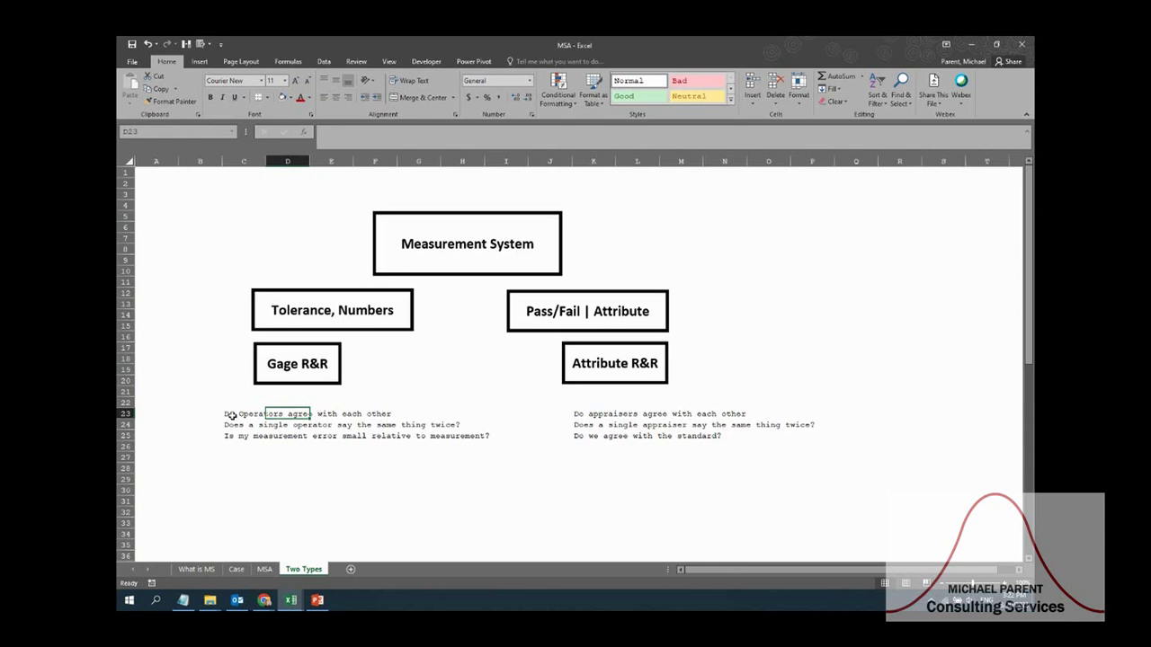
pyautogui.click(231, 416)
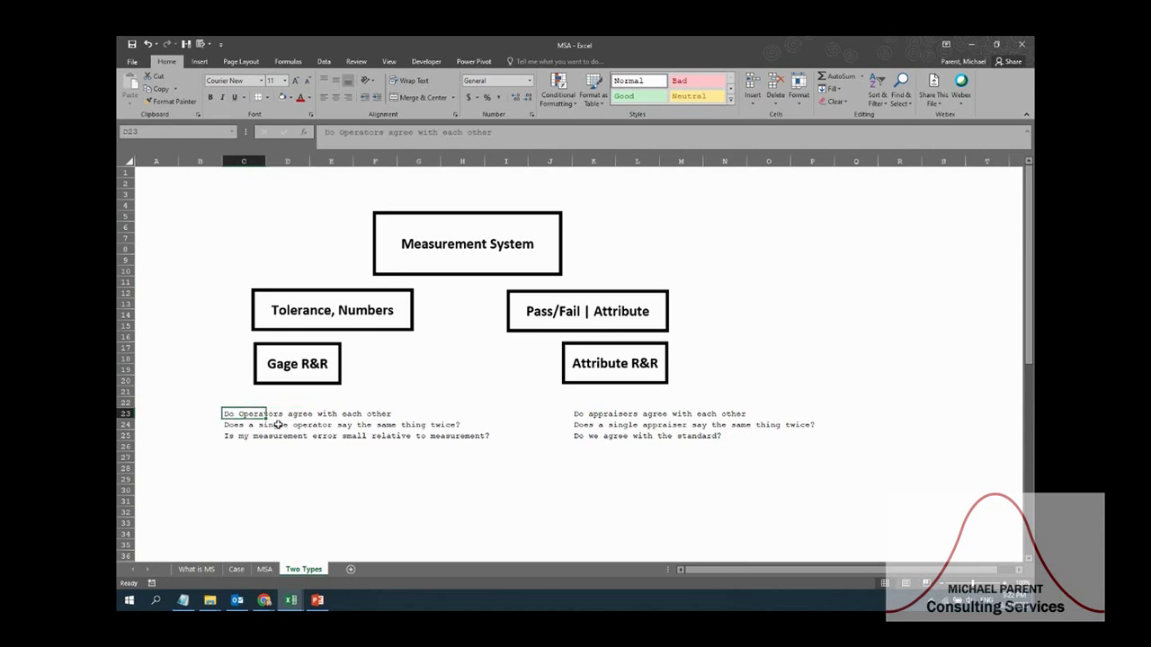
pyautogui.click(232, 427)
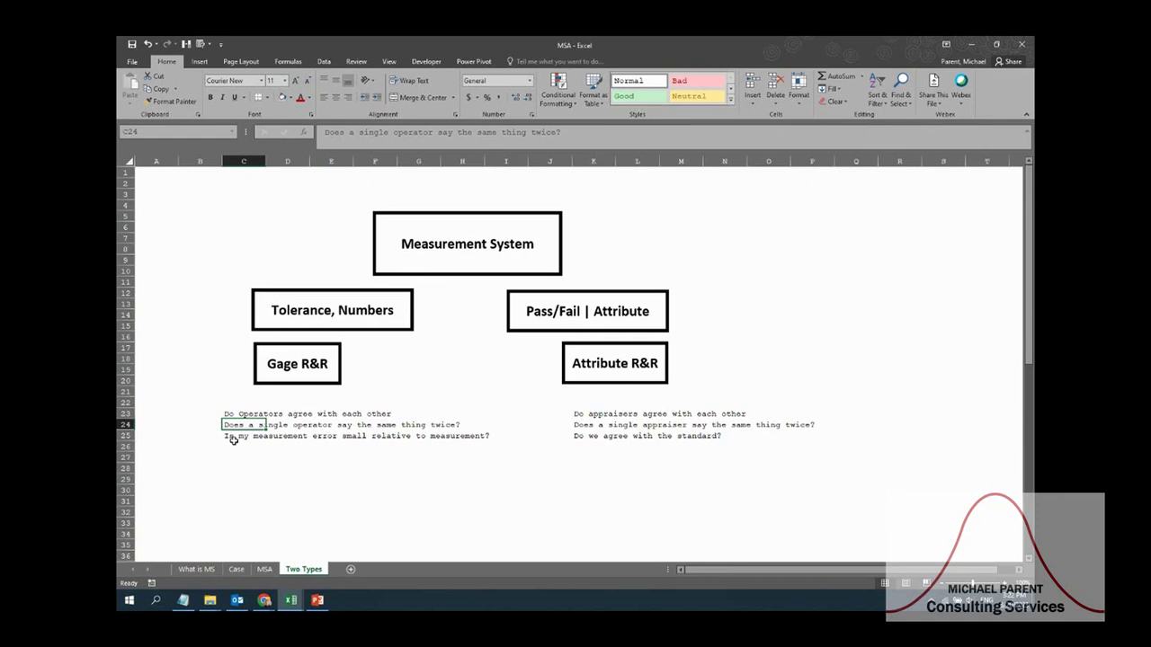
pyautogui.press('Down')
pyautogui.press('Down')
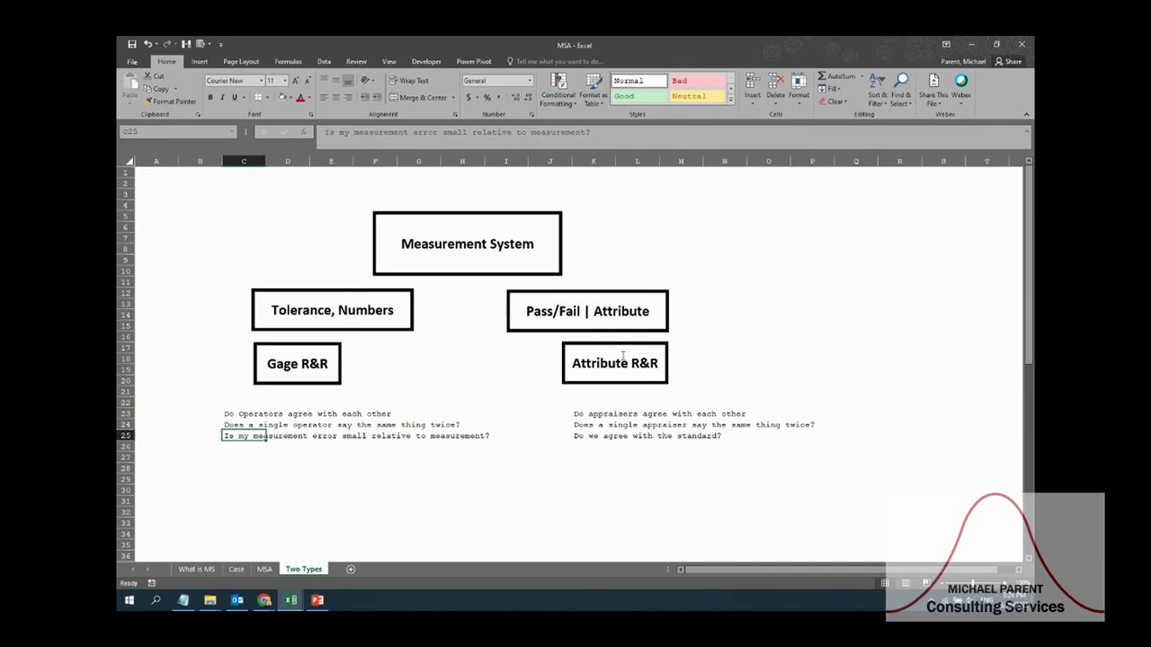
pyautogui.click(546, 514)
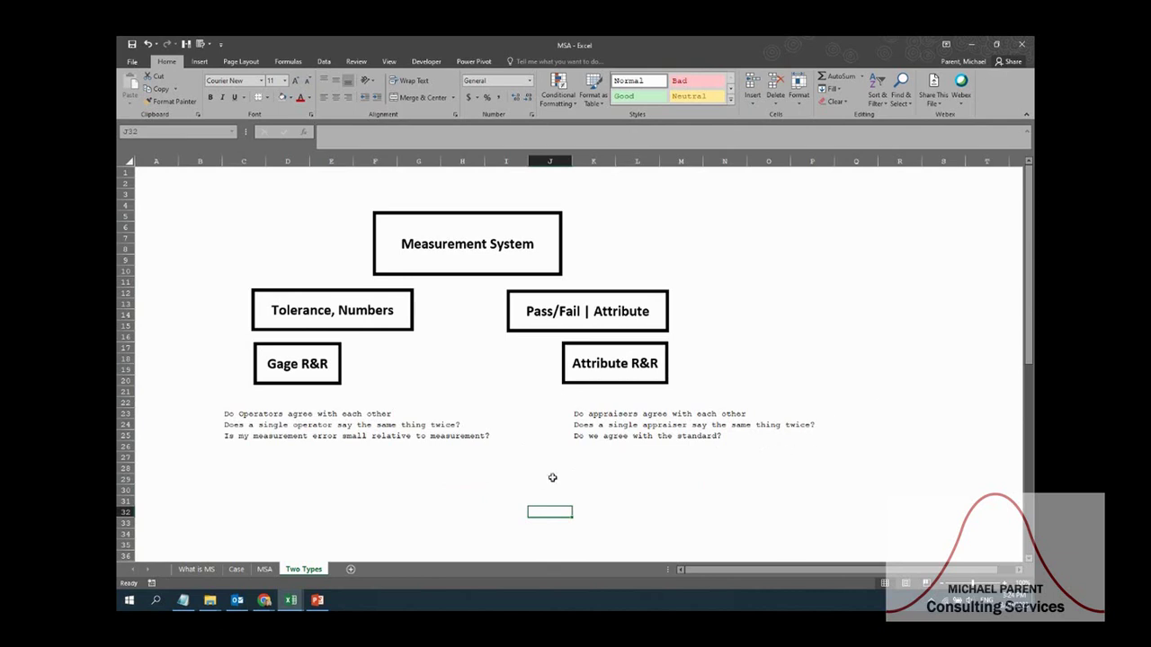
# Step: Scroll down to the R&R definition box and point out the Repeatability heading
pyautogui.scroll(-2, 533, 383)
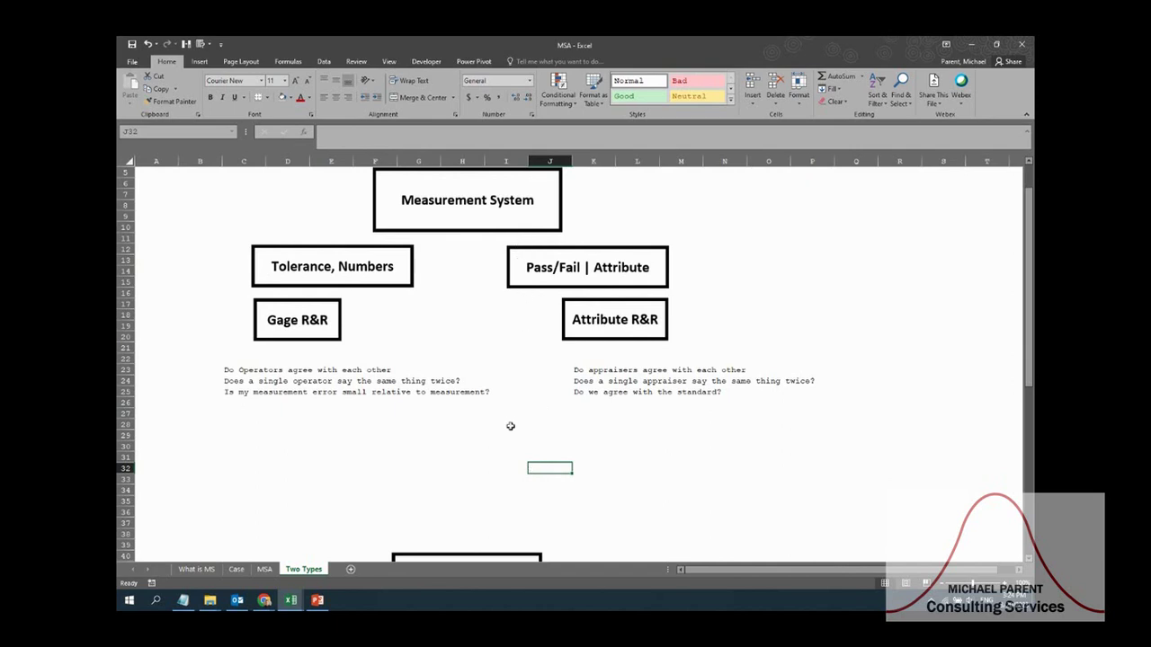
pyautogui.scroll(-2, 507, 445)
pyautogui.scroll(-1, 506, 444)
pyautogui.scroll(-1, 506, 459)
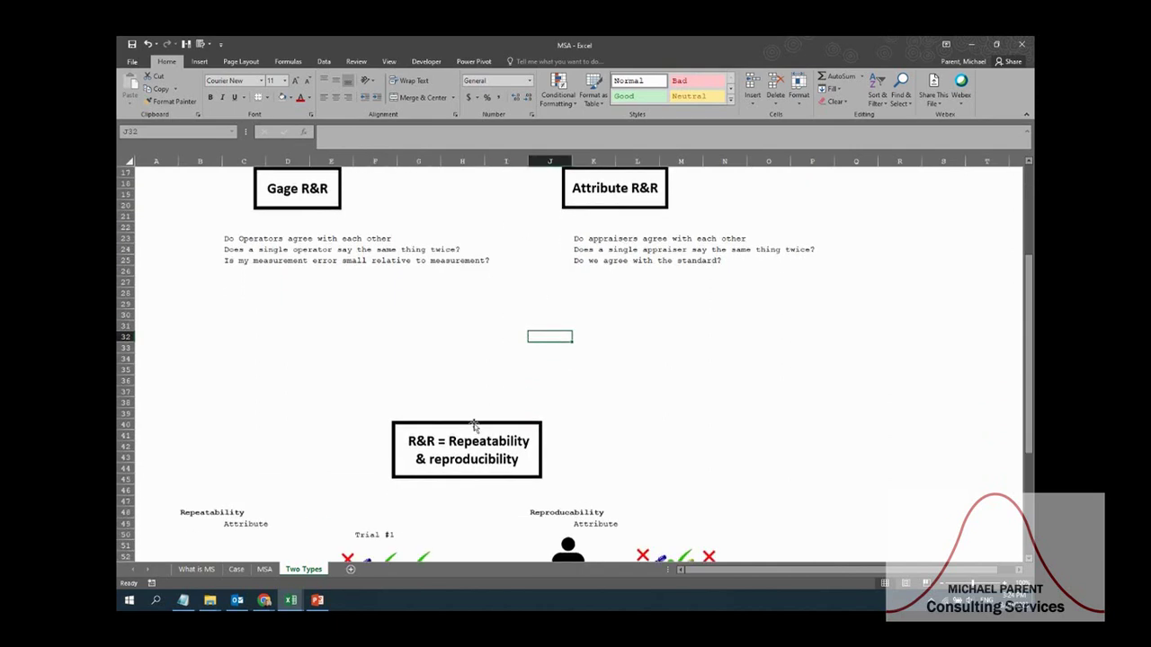
pyautogui.scroll(-4, 474, 426)
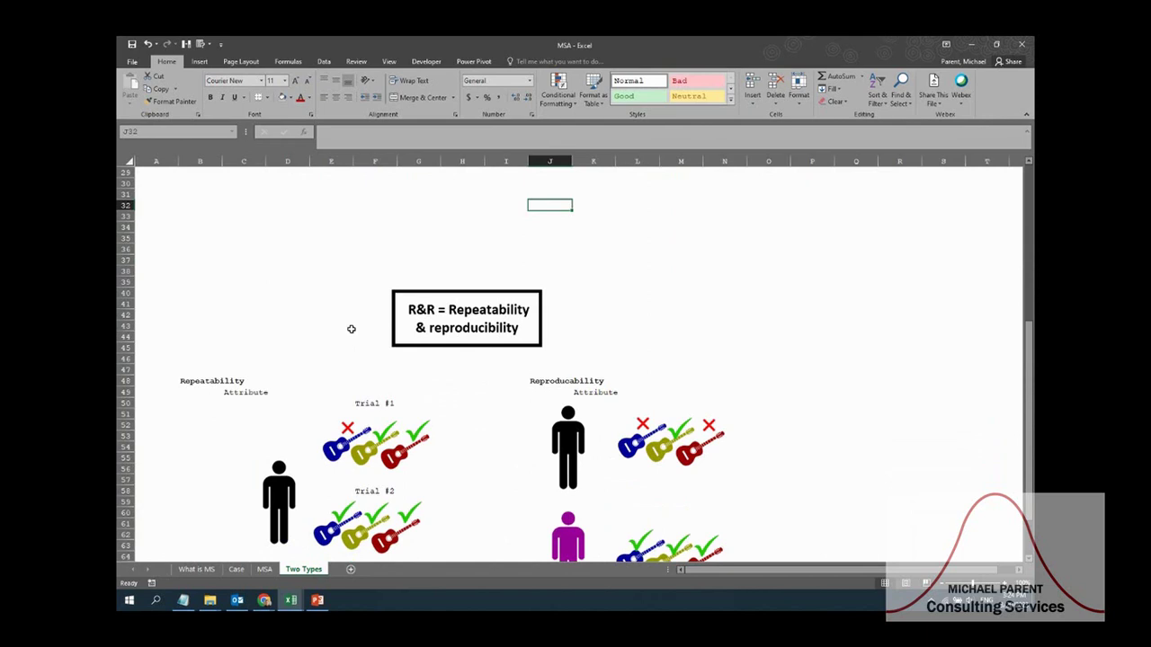
pyautogui.scroll(-1, 351, 329)
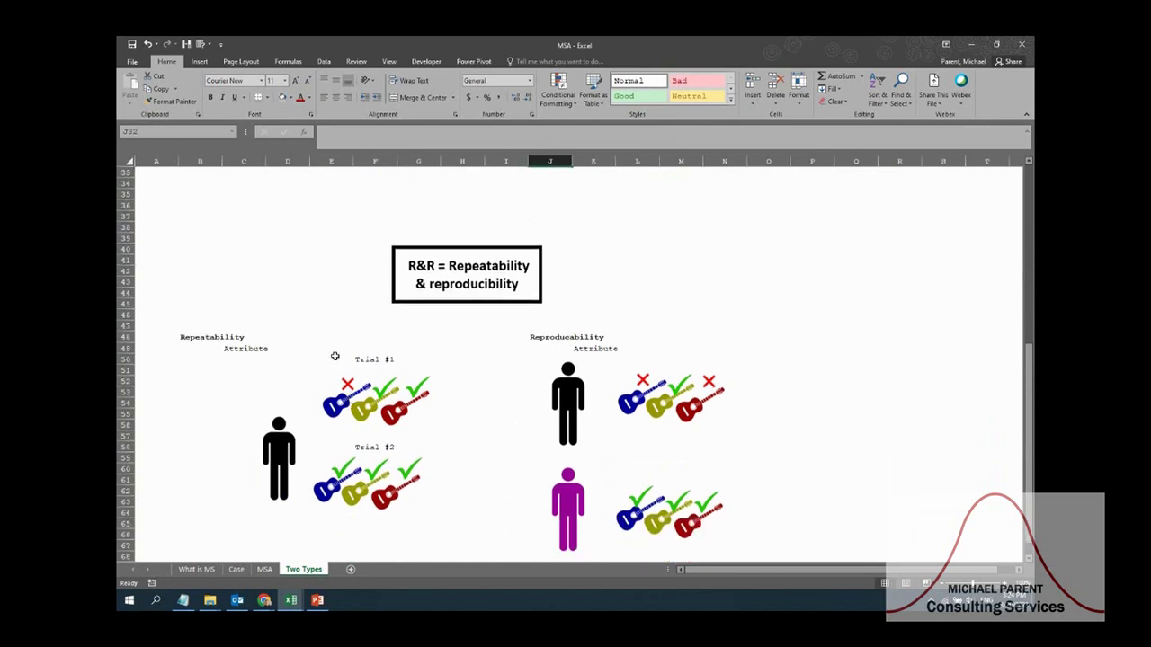
pyautogui.click(288, 333)
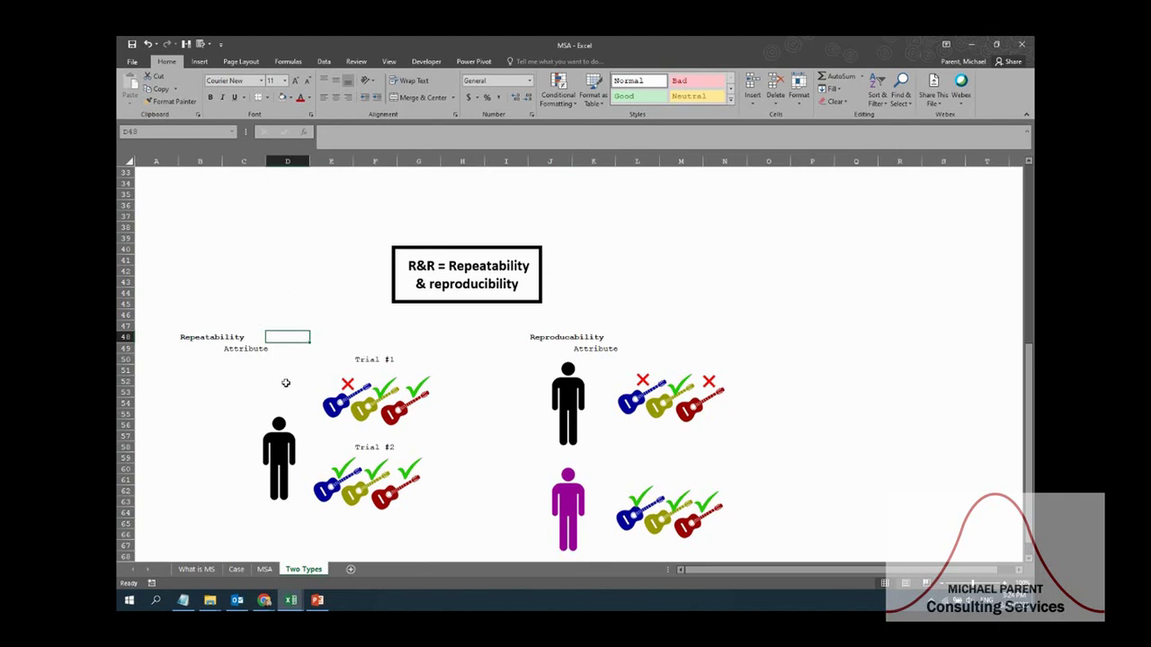
# Step: Scroll up and down to frame the repeatability and reproducibility guitar figures
pyautogui.scroll(-1, 224, 373)
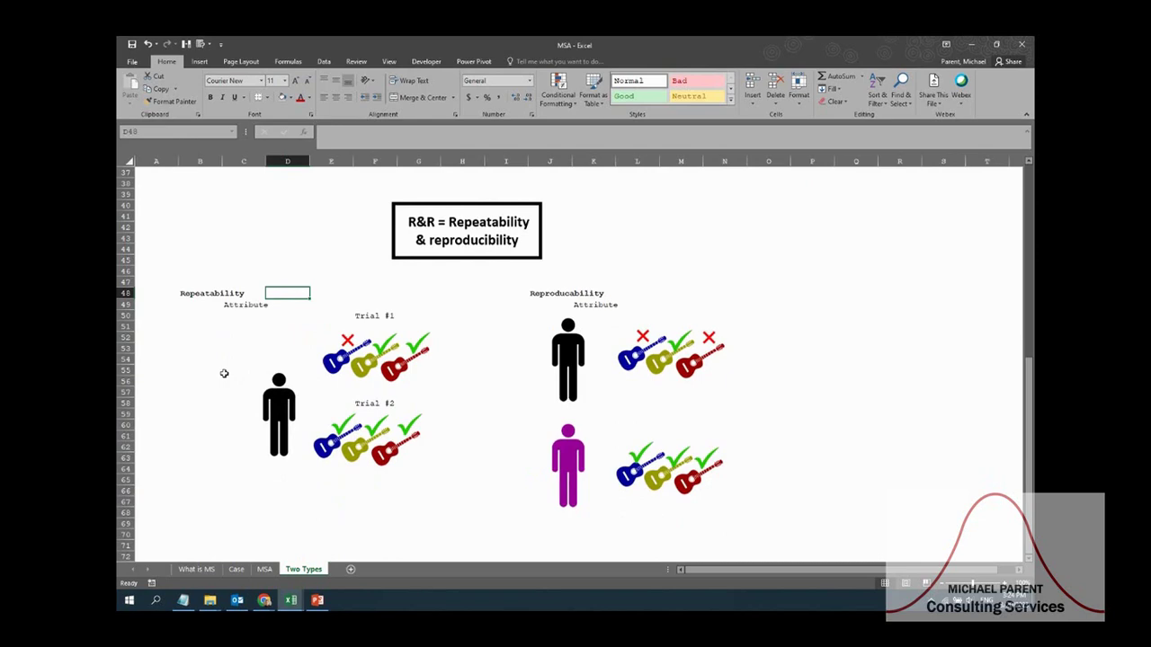
pyautogui.scroll(1, 377, 247)
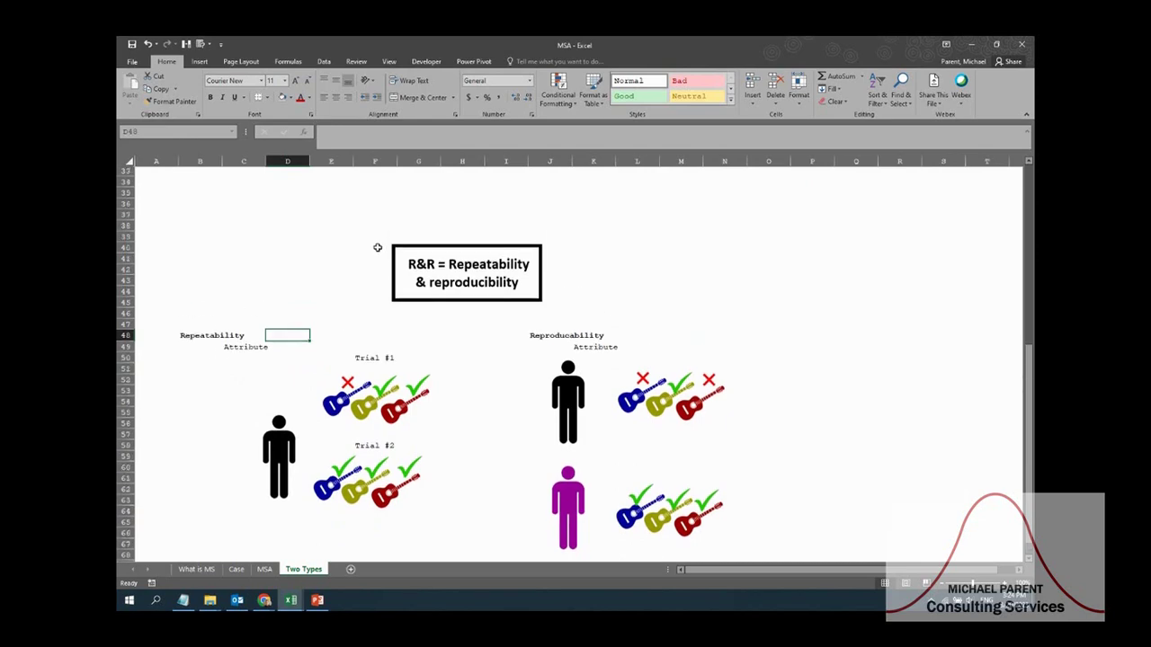
pyautogui.scroll(4, 360, 269)
pyautogui.scroll(2, 345, 293)
pyautogui.scroll(4, 345, 301)
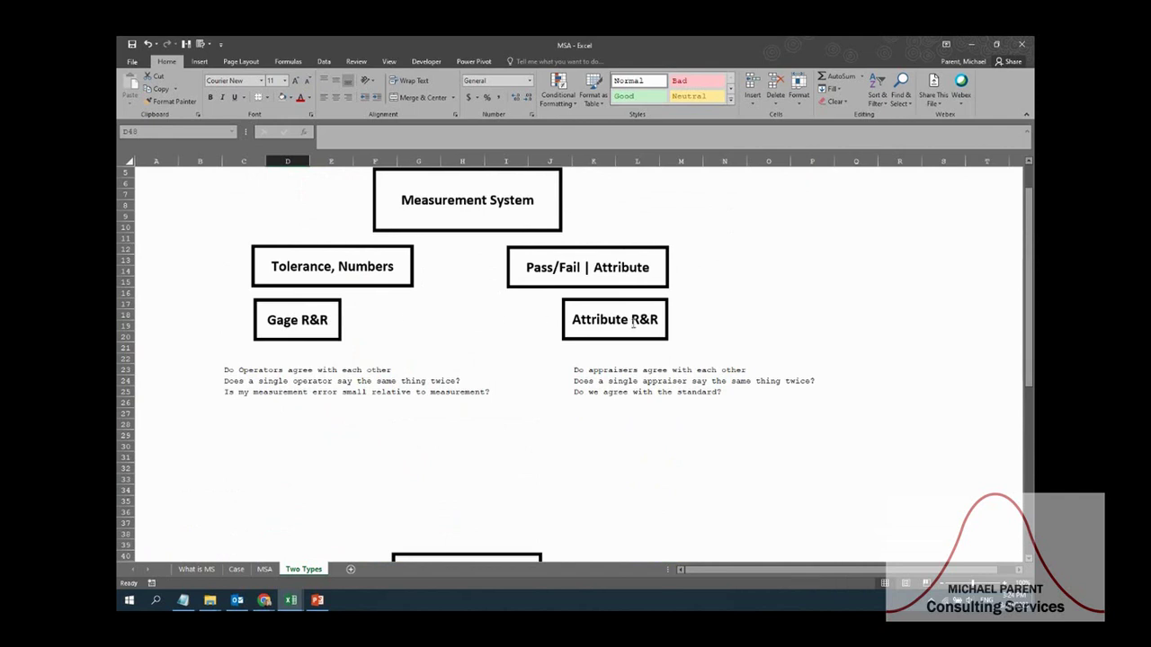
pyautogui.scroll(-4, 540, 338)
pyautogui.scroll(-1, 413, 360)
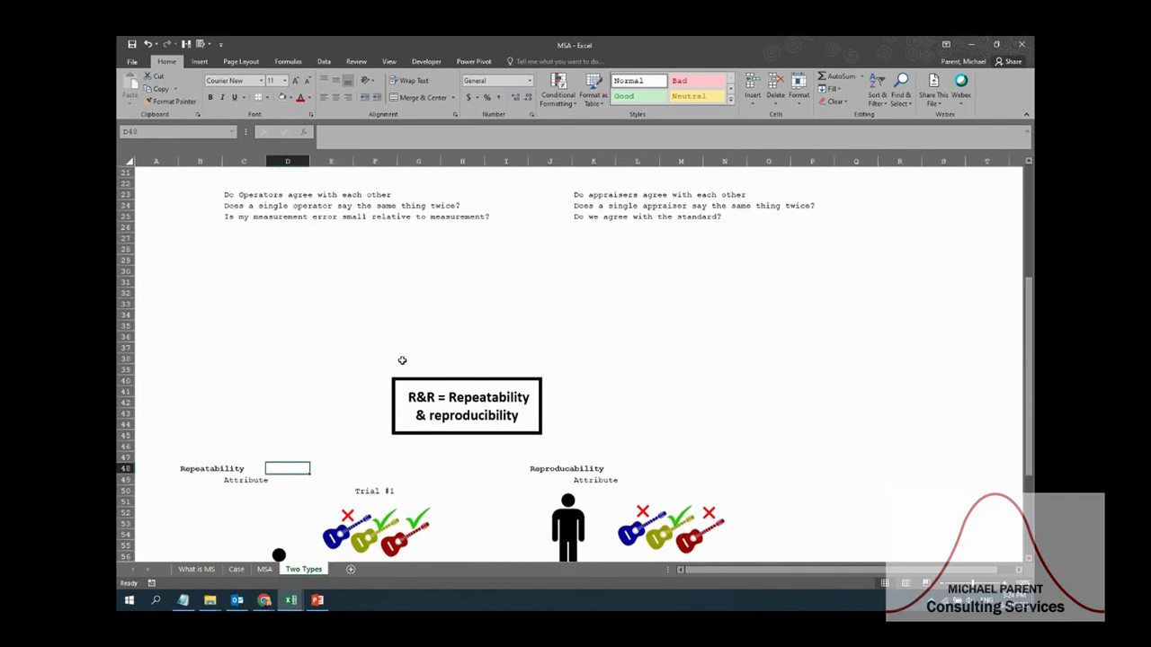
pyautogui.scroll(-1, 337, 375)
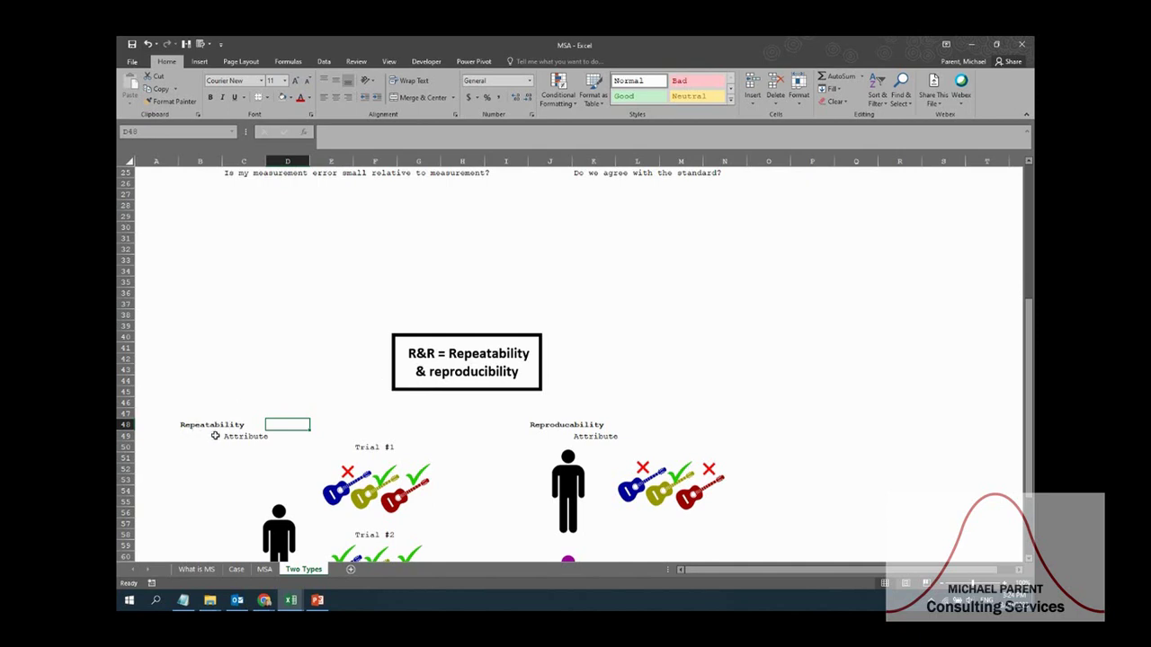
pyautogui.scroll(-1, 207, 431)
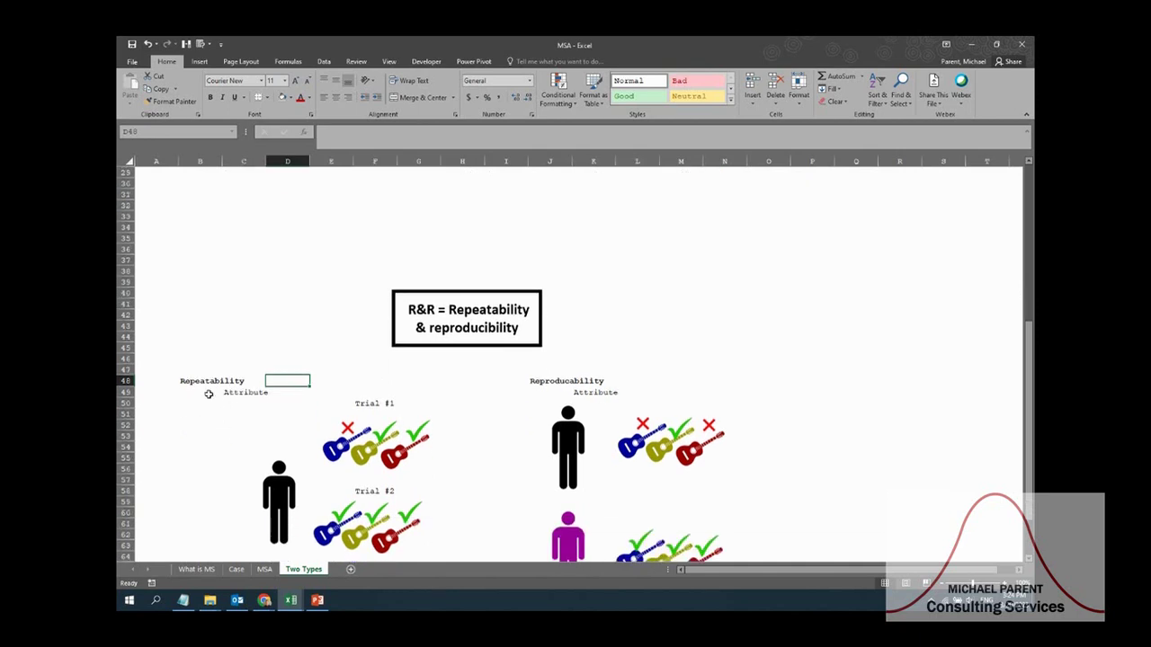
# Step: Nudge the Repeatability person figure slightly upward and inspect the Trial #1 guitars
pyautogui.click(287, 492)
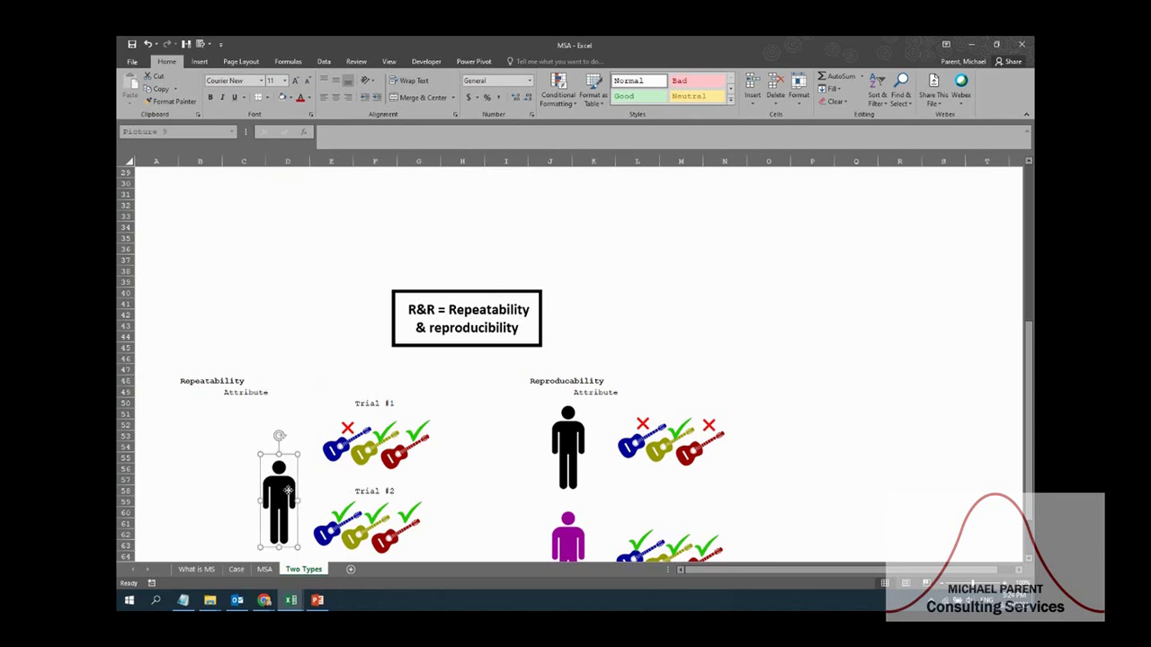
pyautogui.moveTo(288, 492); pyautogui.dragTo(289, 482)
pyautogui.click(243, 479)
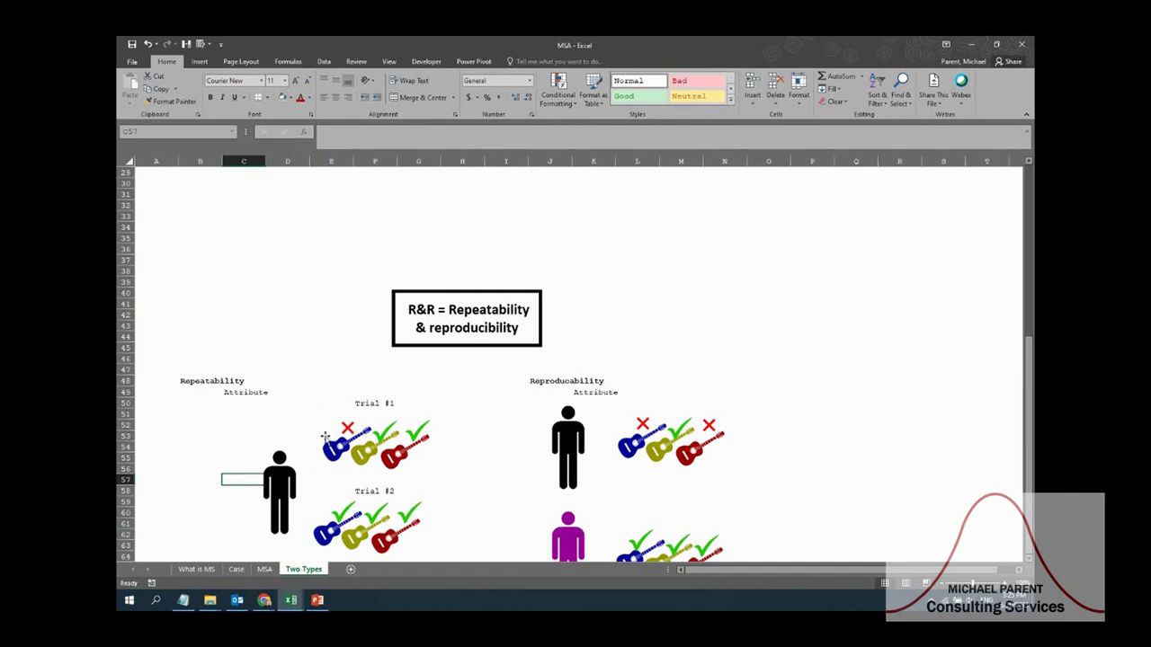
pyautogui.click(328, 456)
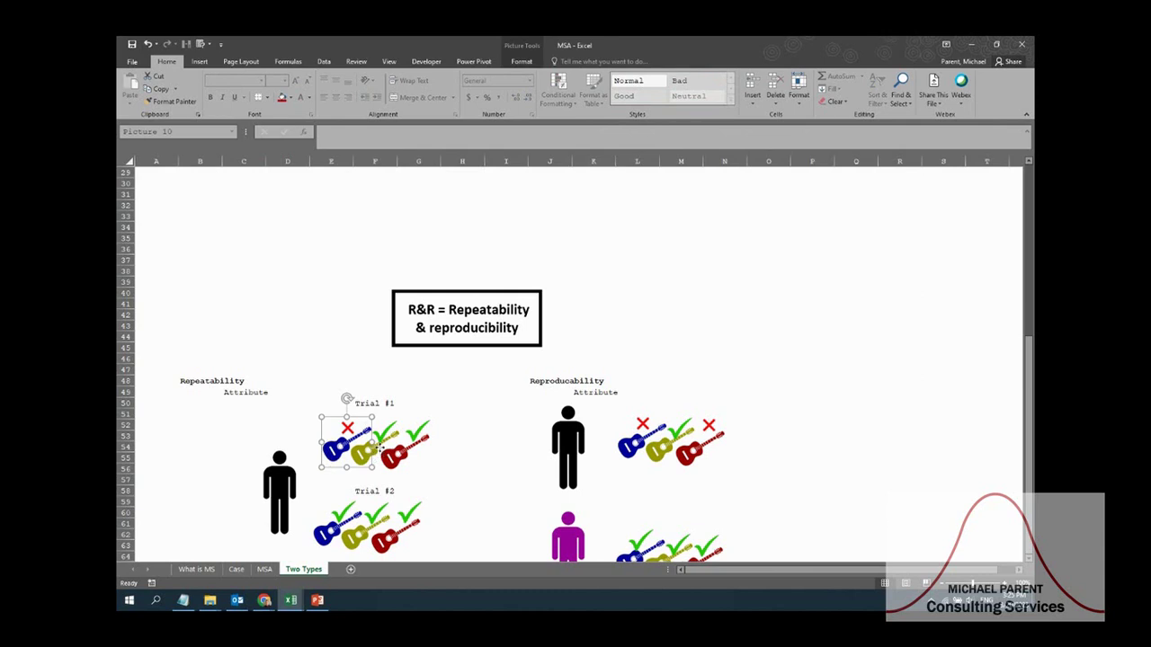
pyautogui.click(378, 450)
pyautogui.click(364, 403)
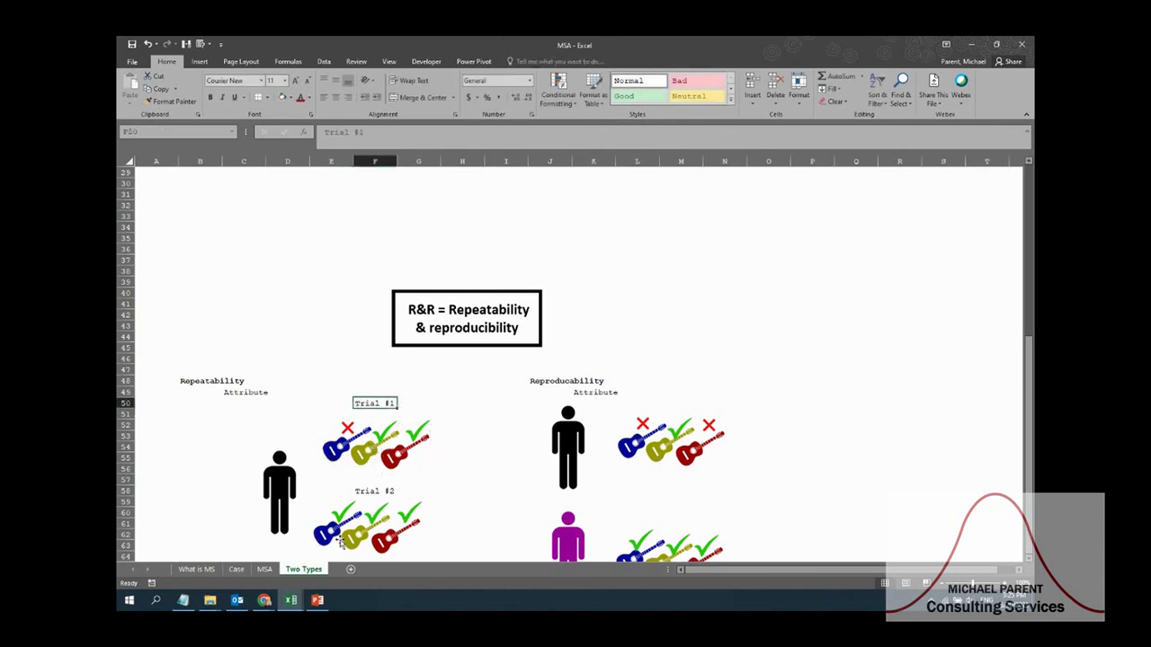
# Step: Rearrange the Trial #2 guitars, shifting the yellow guitar and its green checkmark right
pyautogui.moveTo(359, 532)
pyautogui.mouseDown()
pyautogui.moveTo(317, 537)
pyautogui.moveTo(356, 522)
pyautogui.mouseUp()
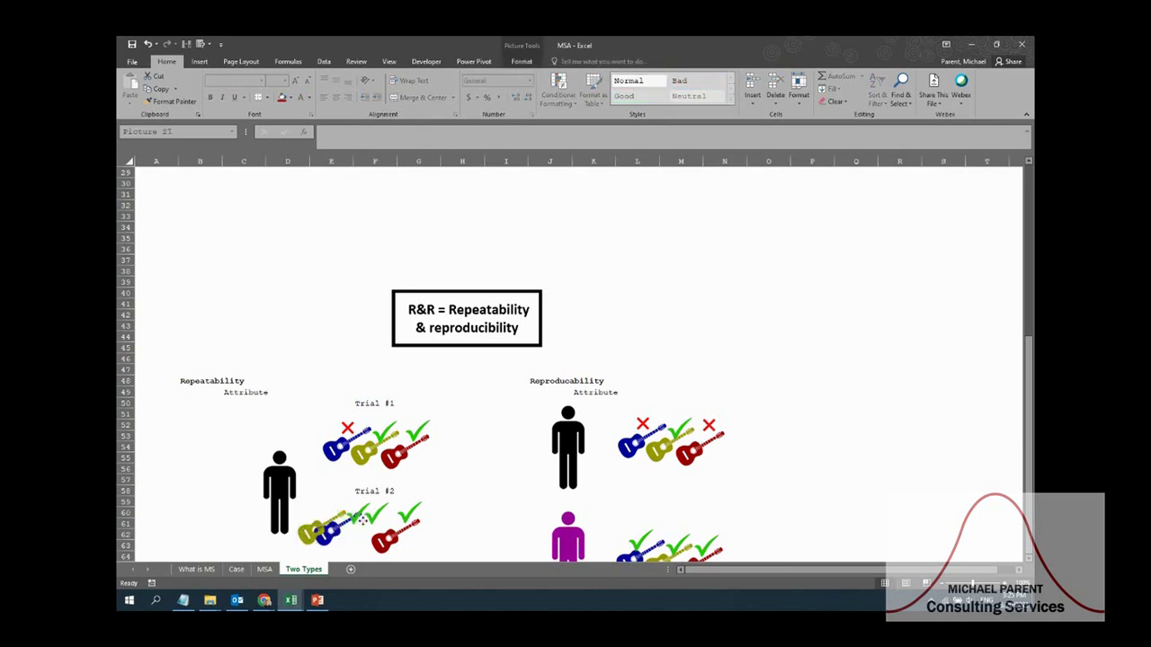
pyautogui.moveTo(349, 524); pyautogui.dragTo(386, 522)
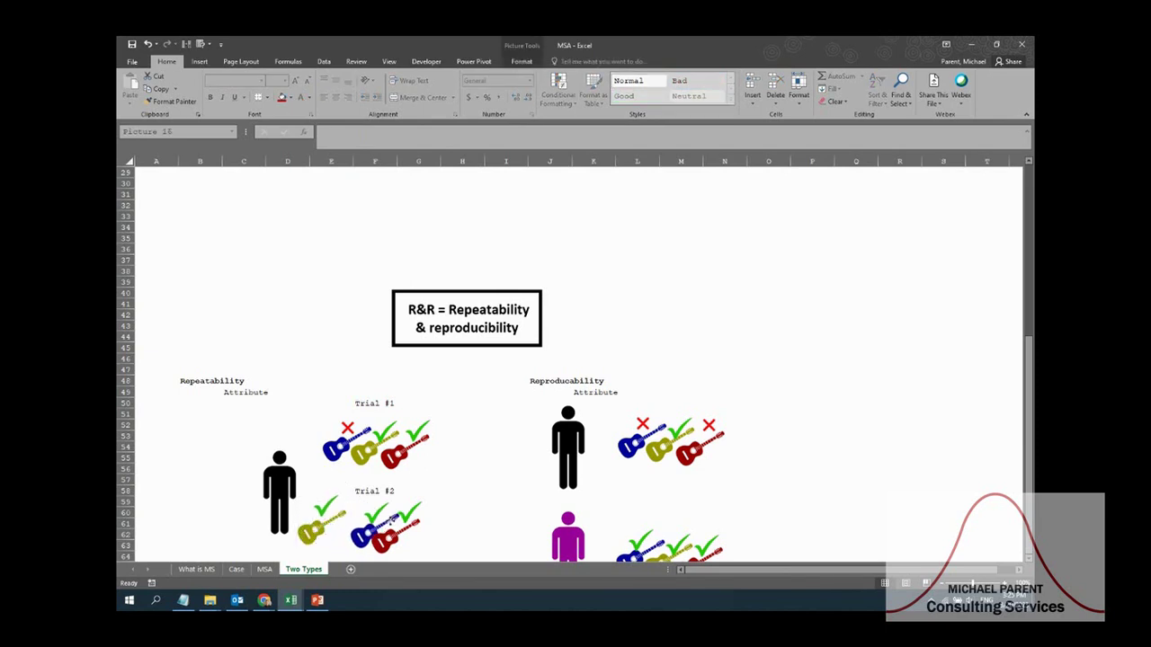
pyautogui.moveTo(313, 532); pyautogui.dragTo(327, 531)
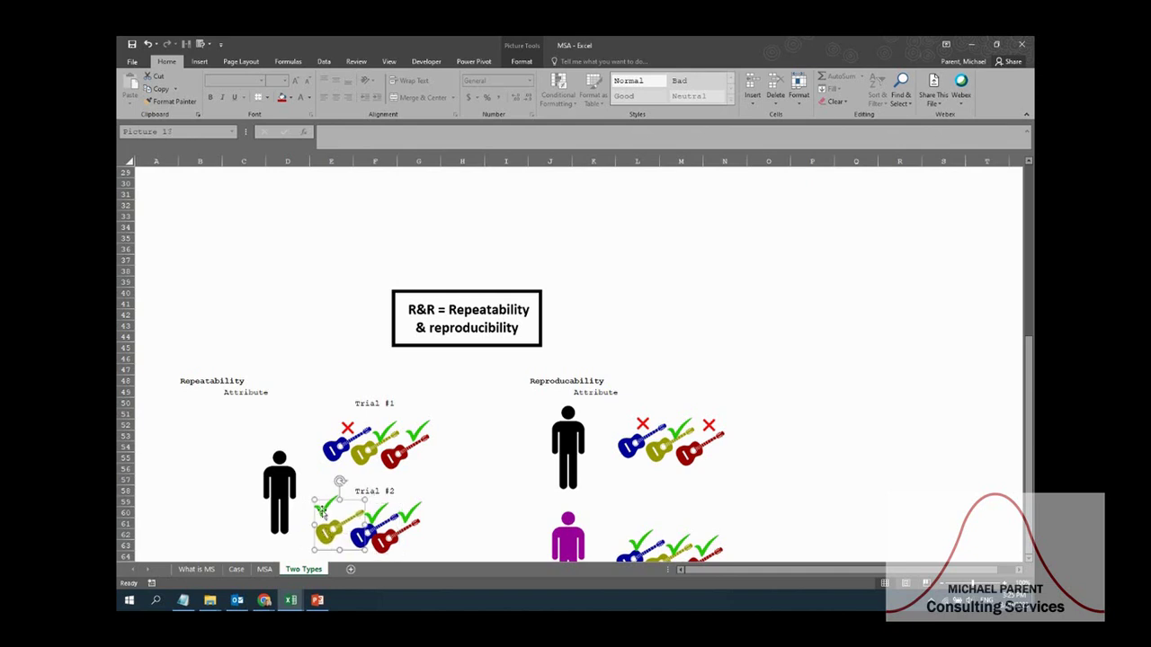
pyautogui.click(329, 503)
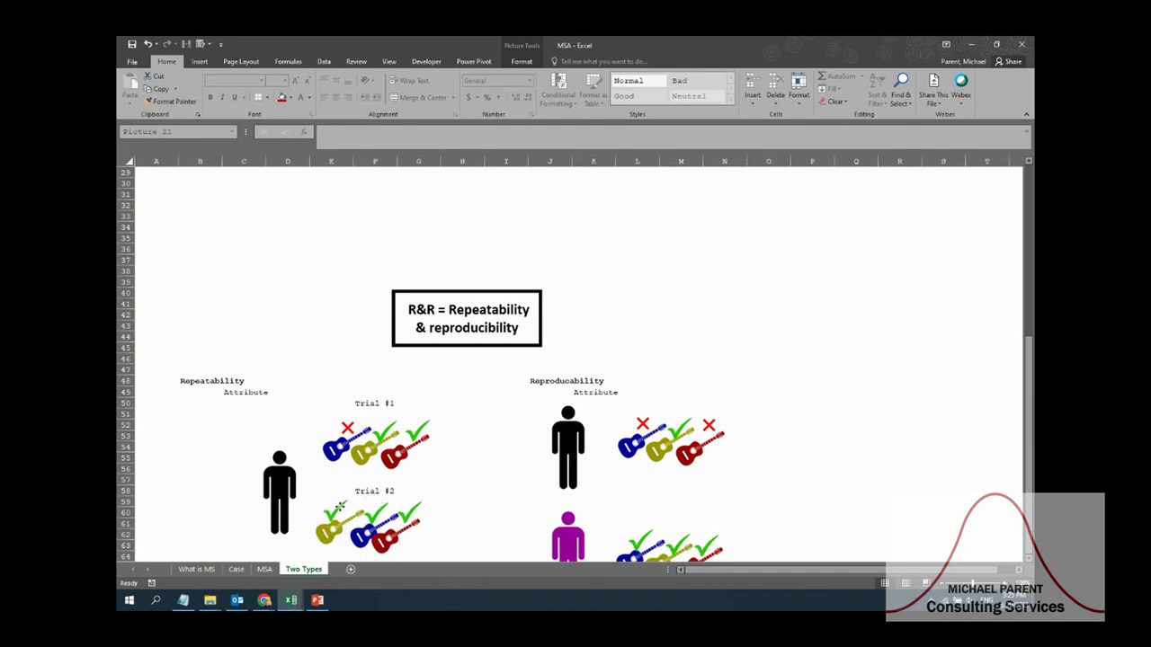
pyautogui.moveTo(331, 505); pyautogui.dragTo(349, 509)
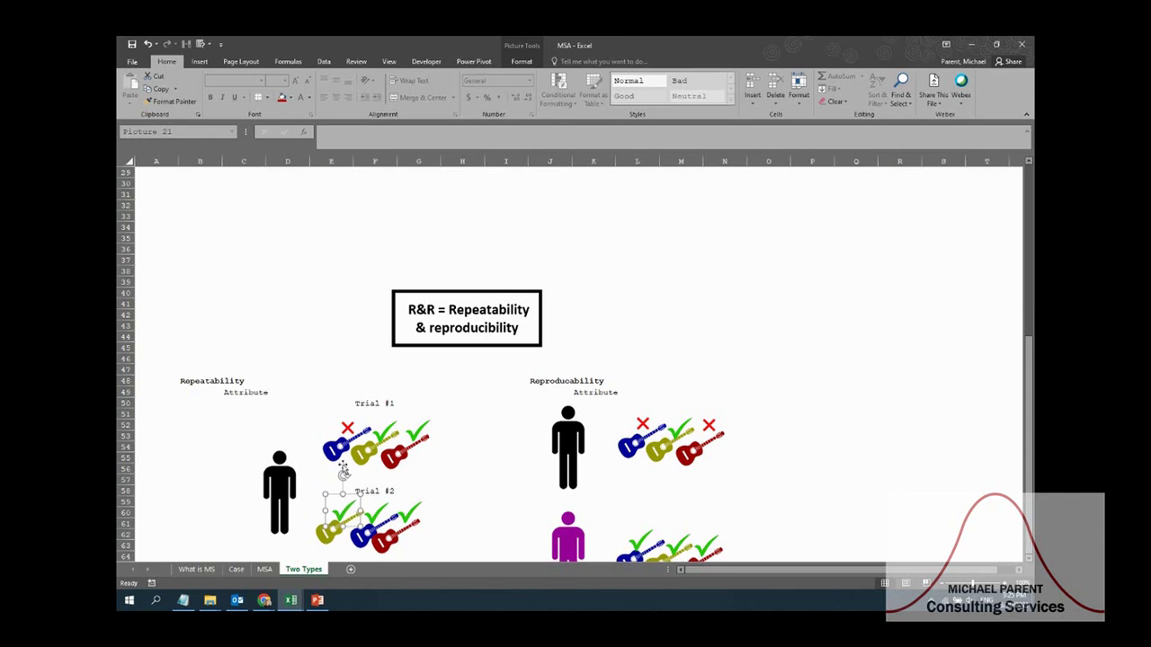
# Step: Check the Trial #1 and Trial #2 pictures' positions, then deselect back to the cells
pyautogui.click(345, 432)
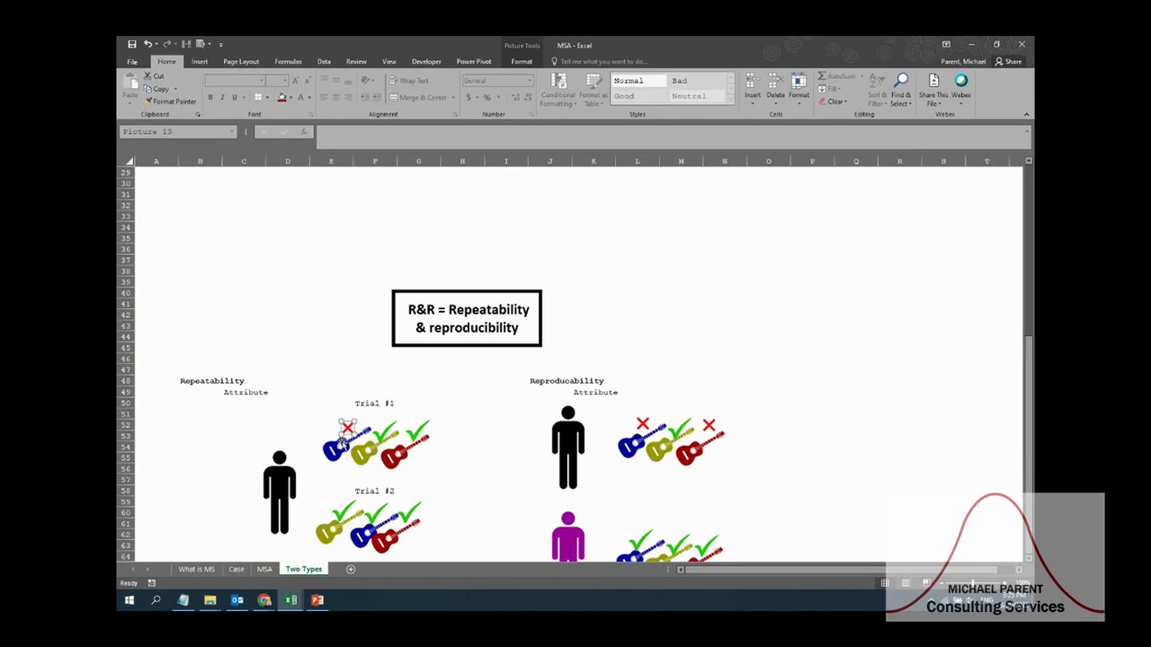
pyautogui.click(343, 442)
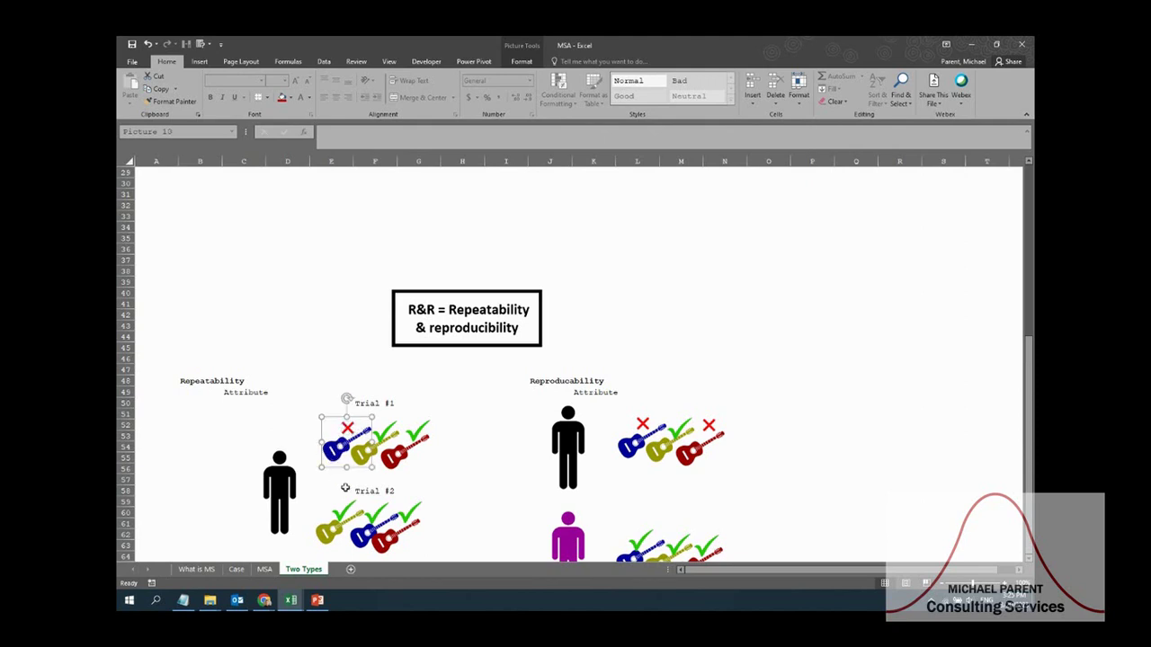
pyautogui.click(369, 519)
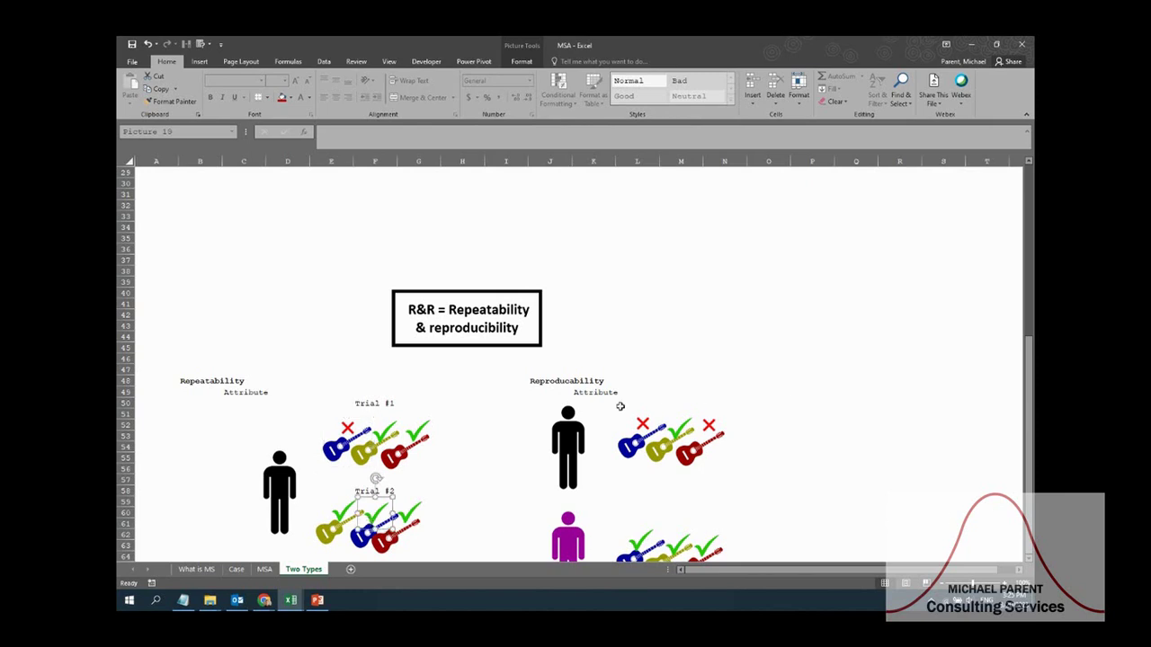
pyautogui.click(360, 543)
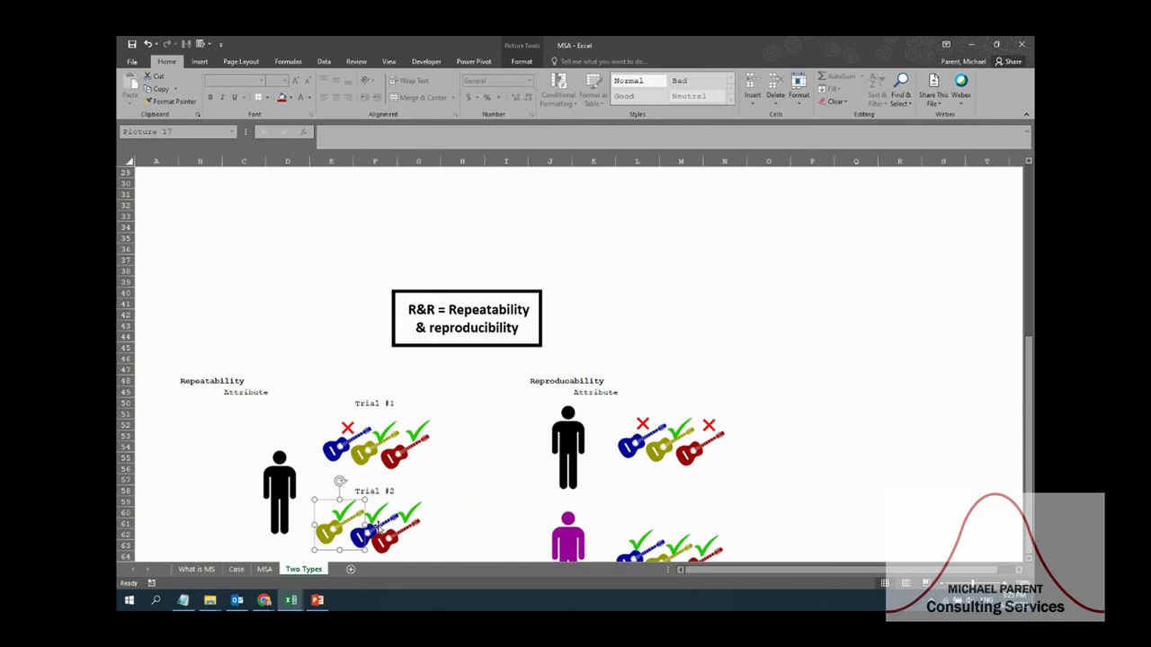
pyautogui.click(379, 529)
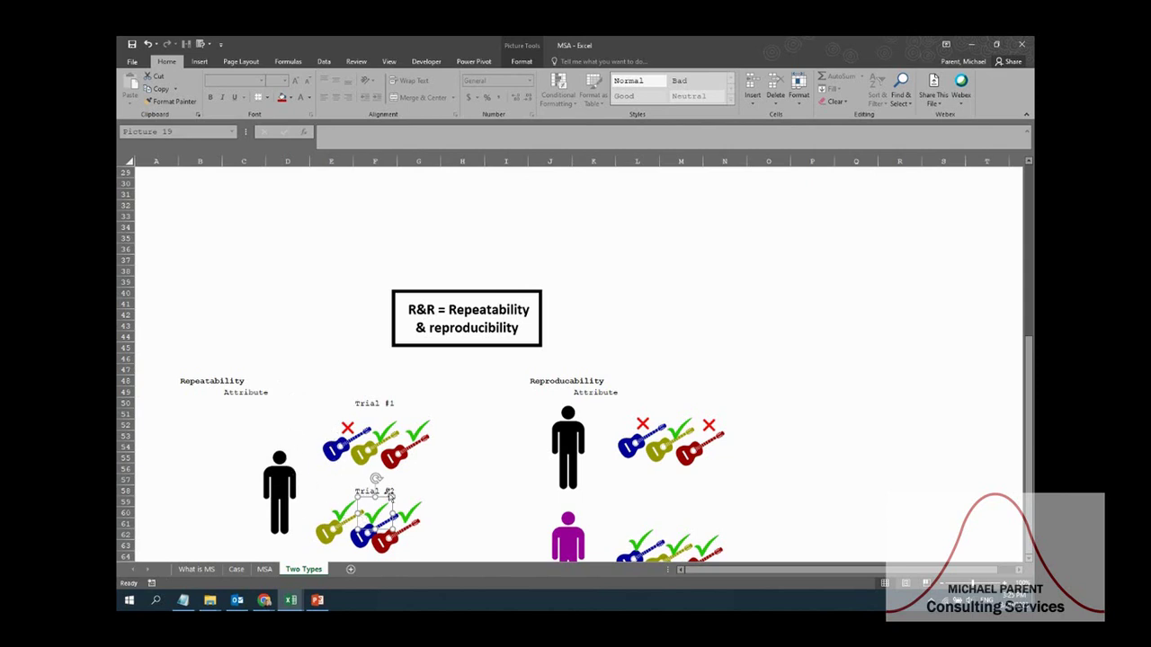
pyautogui.click(505, 481)
# Step: Change the J48 heading 'Reproducability' to 'Reproducibility' in the formula bar
pyautogui.scroll(-1, 529, 403)
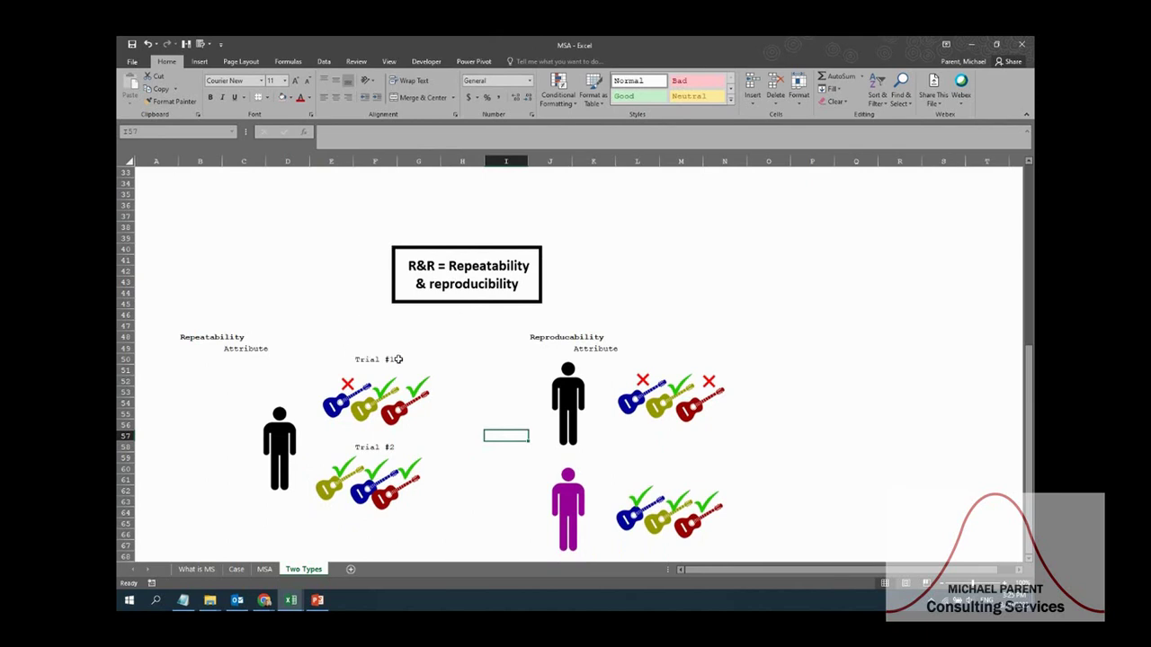
pyautogui.click(534, 336)
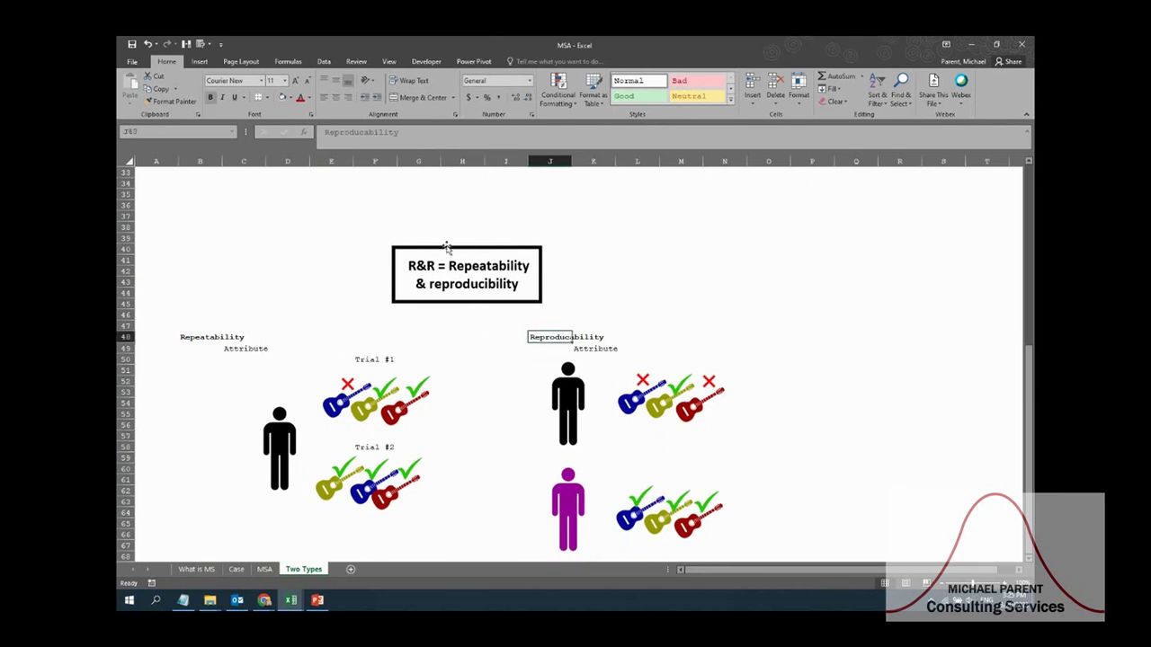
pyautogui.click(365, 133)
pyautogui.press('Delete')
pyautogui.write('i')
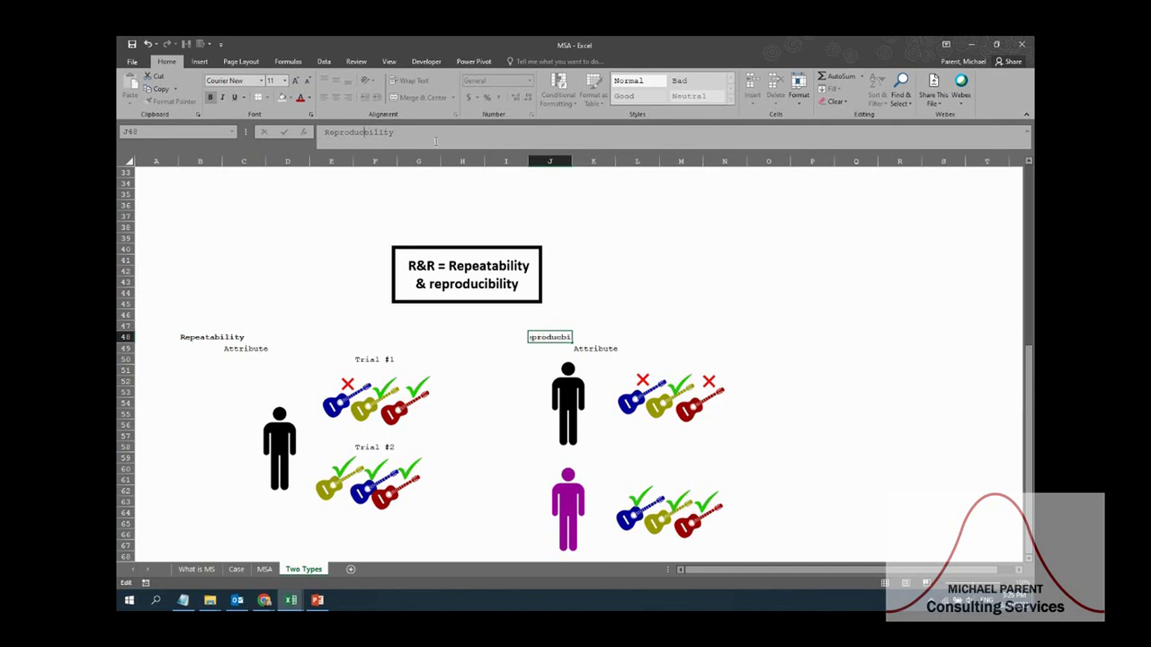
pyautogui.hotkey('ctrl', 'Return')
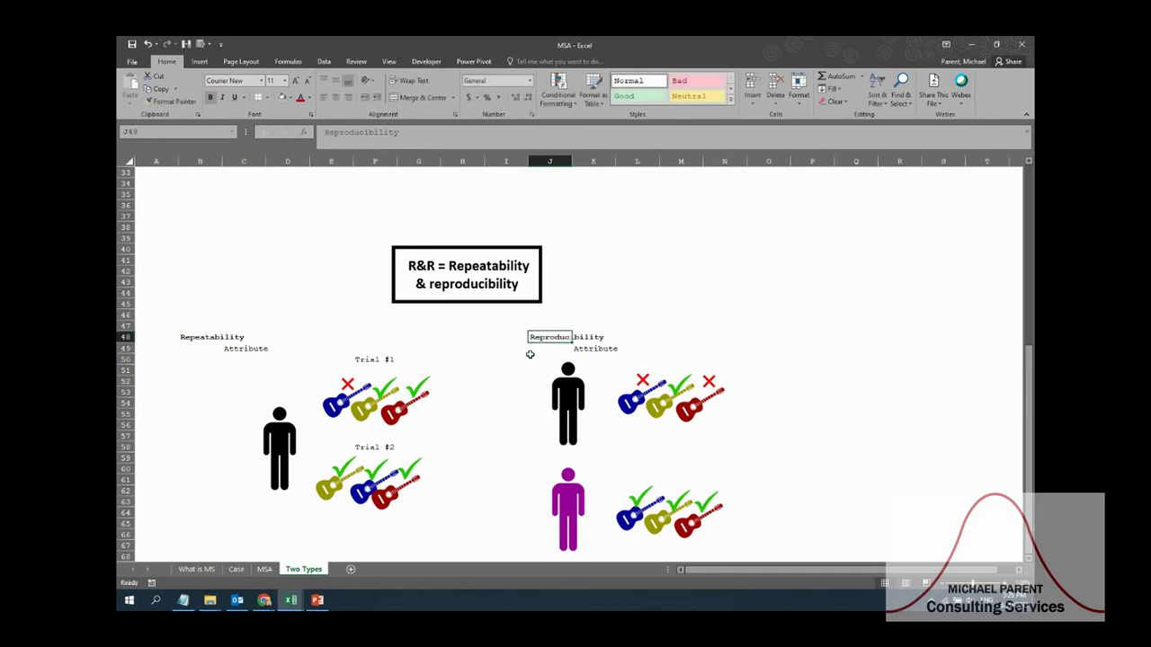
pyautogui.click(532, 347)
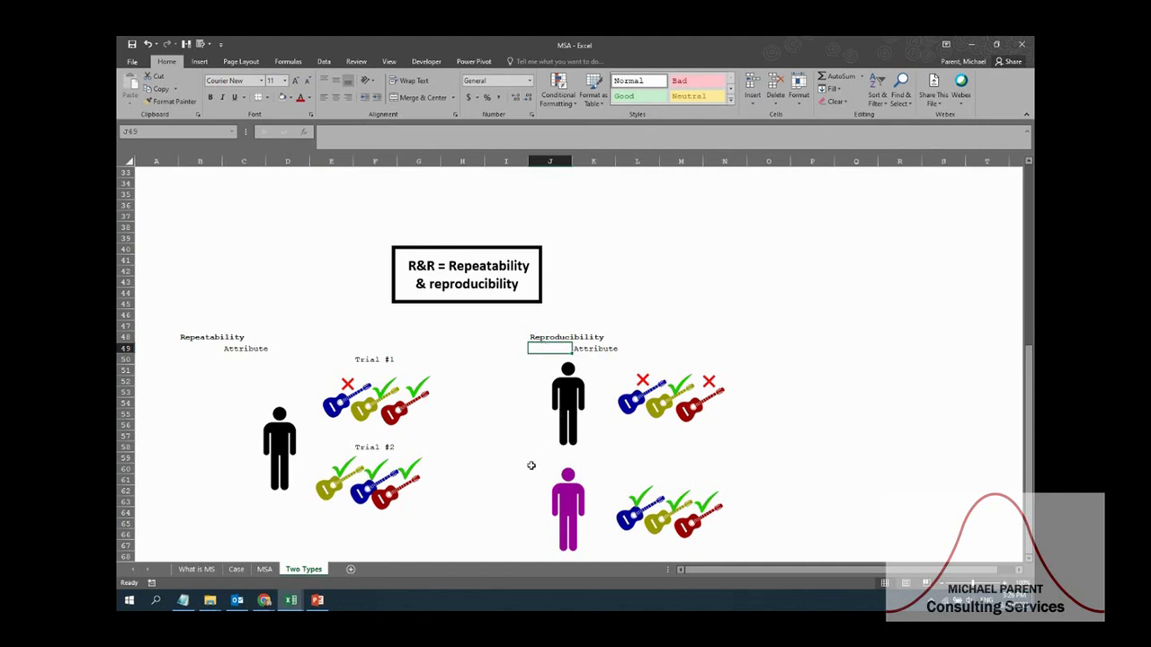
pyautogui.click(569, 411)
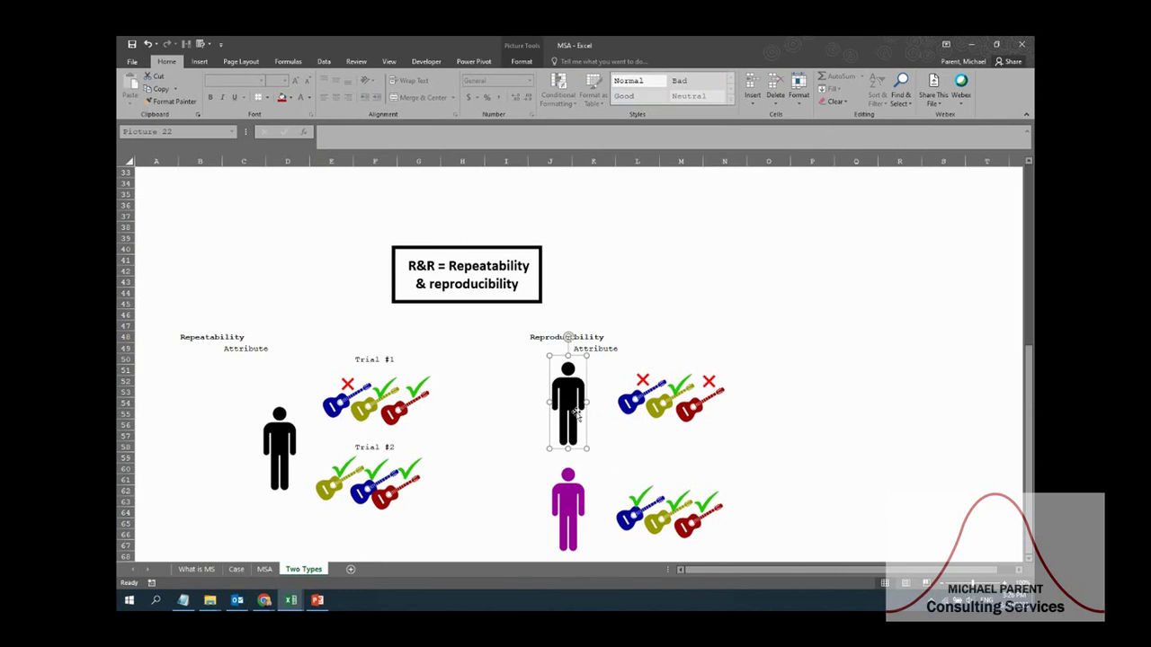
# Step: Select cells L57:N57, the magenta person figure, and cells P61, H48 and I47
pyautogui.moveTo(634, 435); pyautogui.dragTo(730, 437)
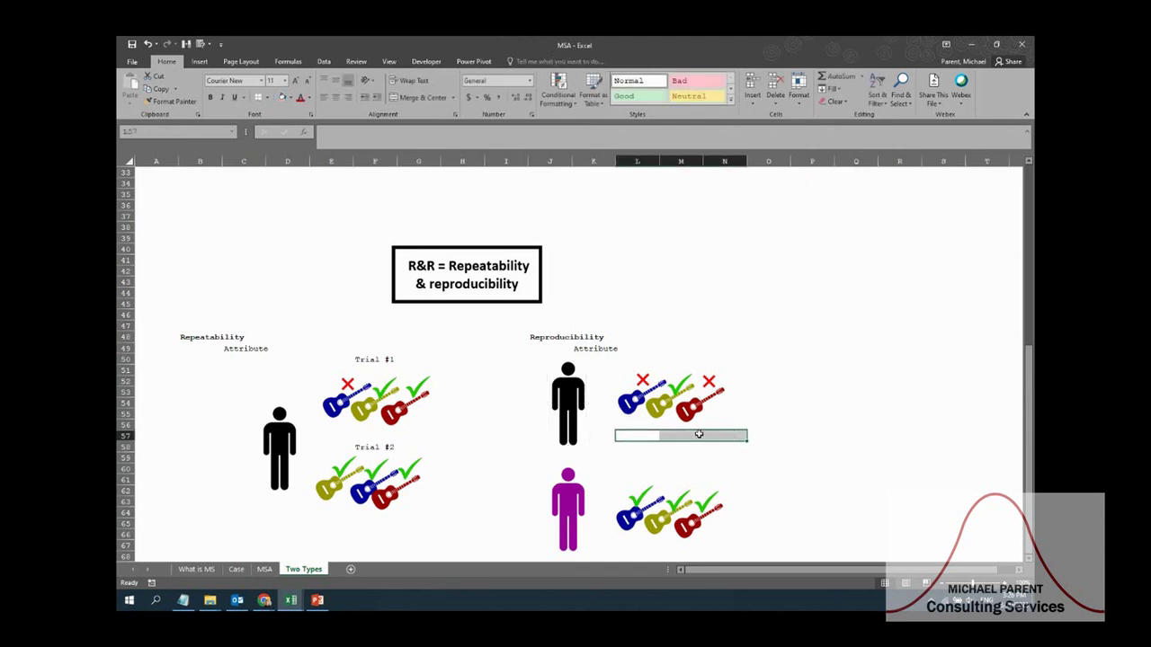
pyautogui.click(568, 486)
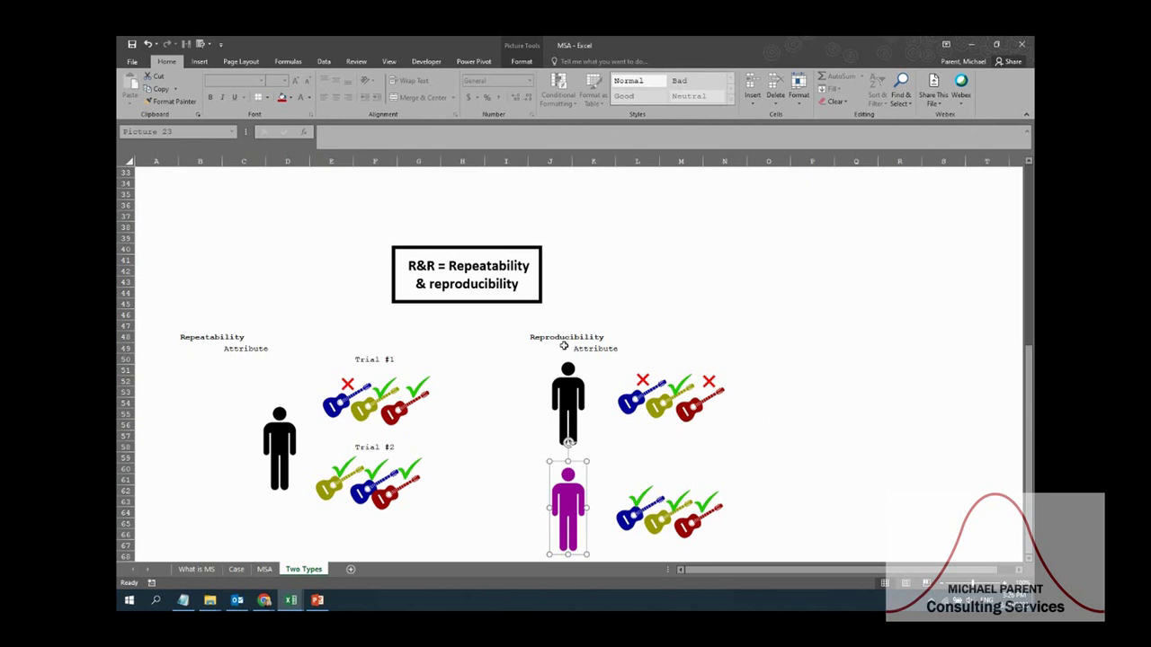
pyautogui.click(640, 457)
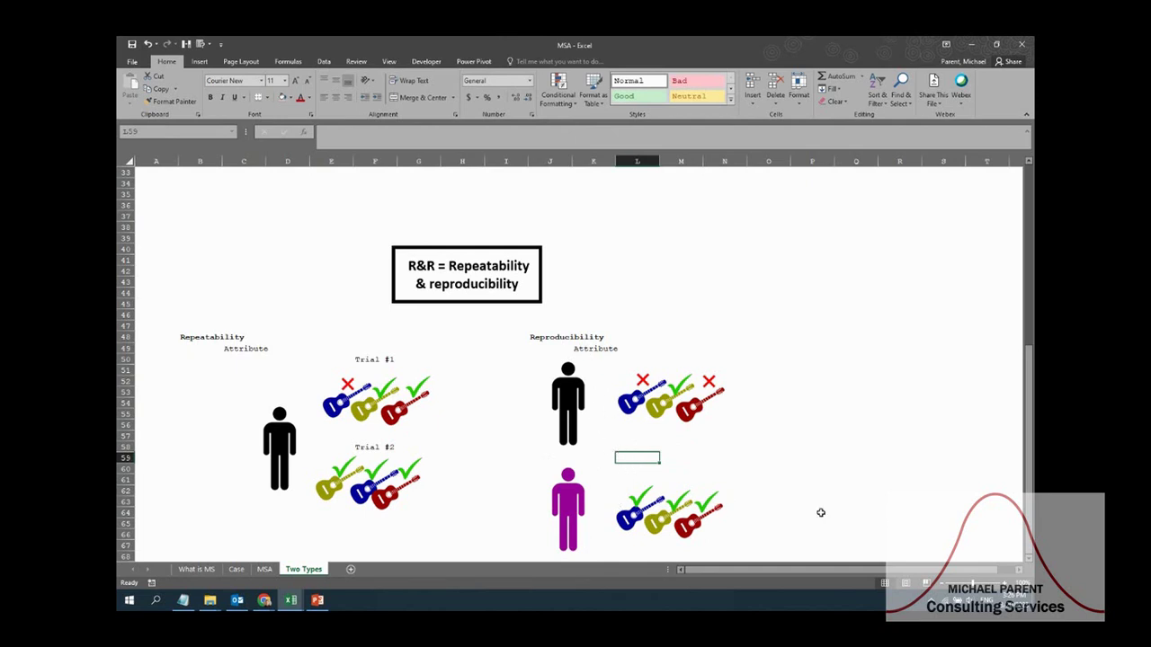
pyautogui.click(795, 477)
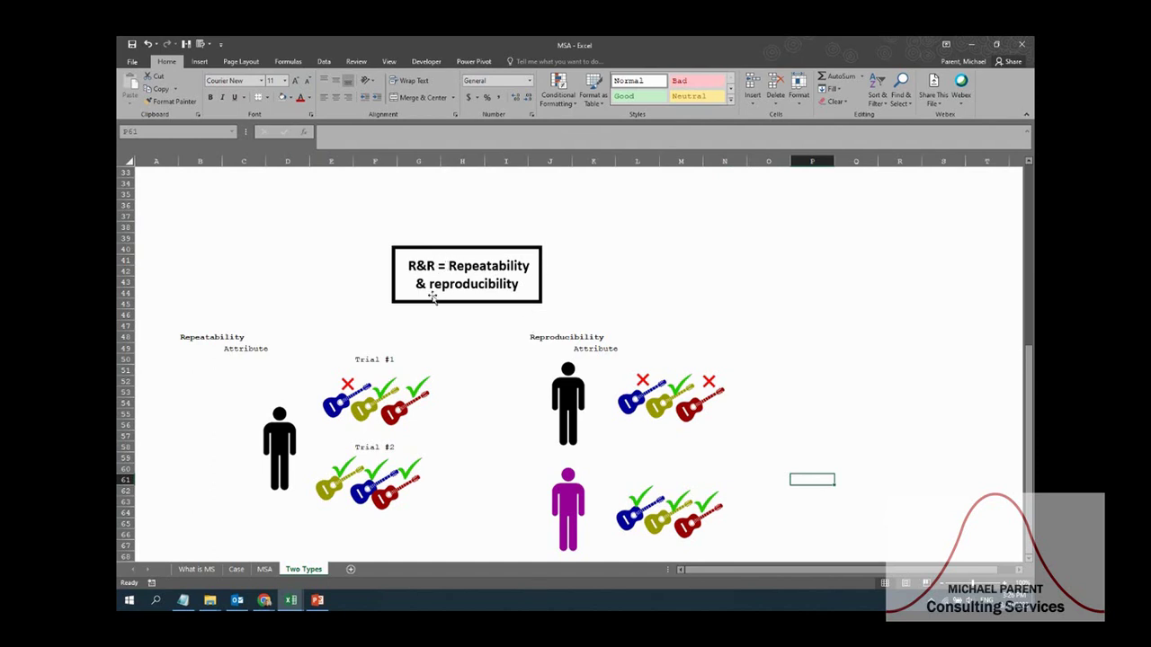
pyautogui.click(481, 337)
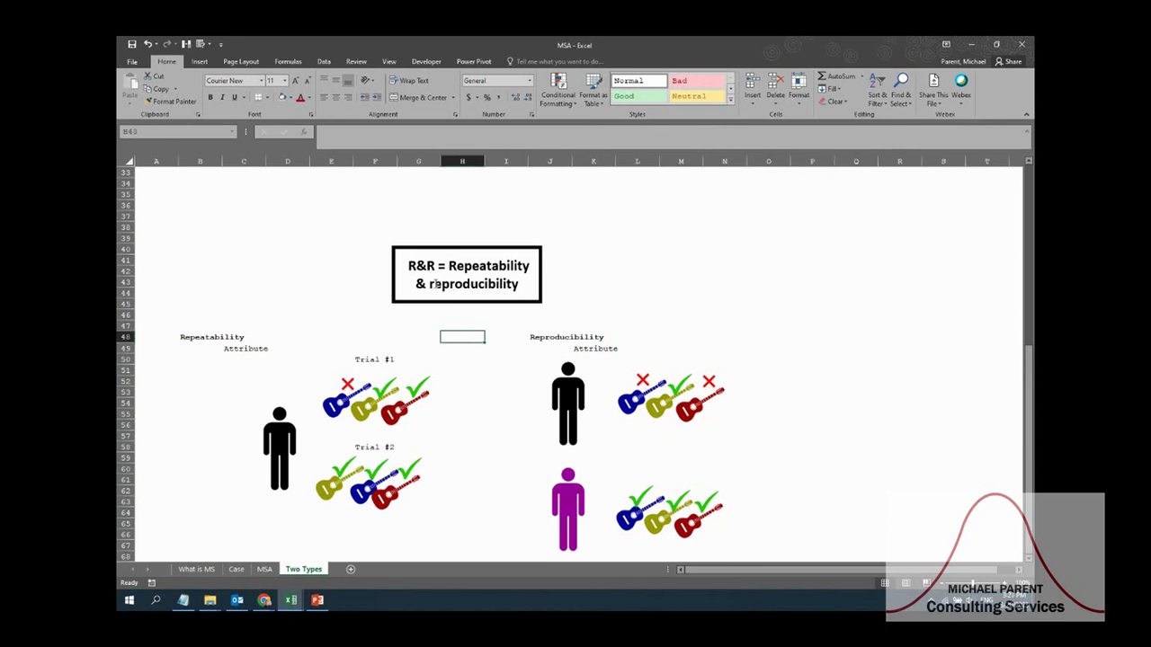
pyautogui.click(486, 327)
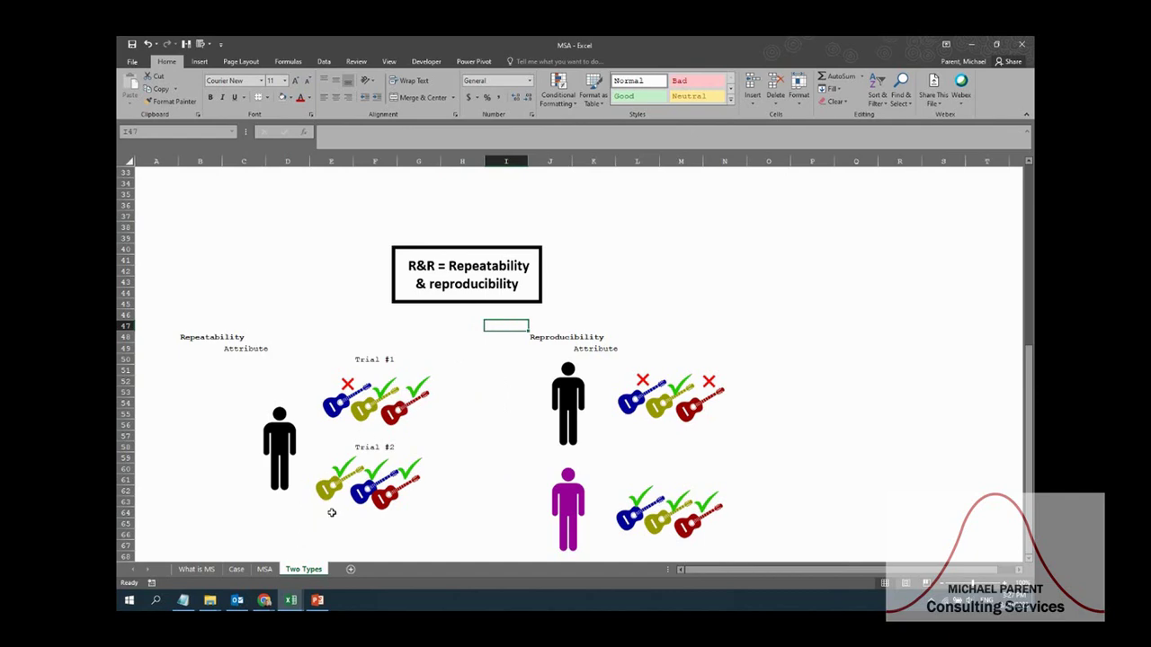
# Step: Visit the MSA sheet, scroll it to the top, then switch back to Two Types
pyautogui.click(263, 568)
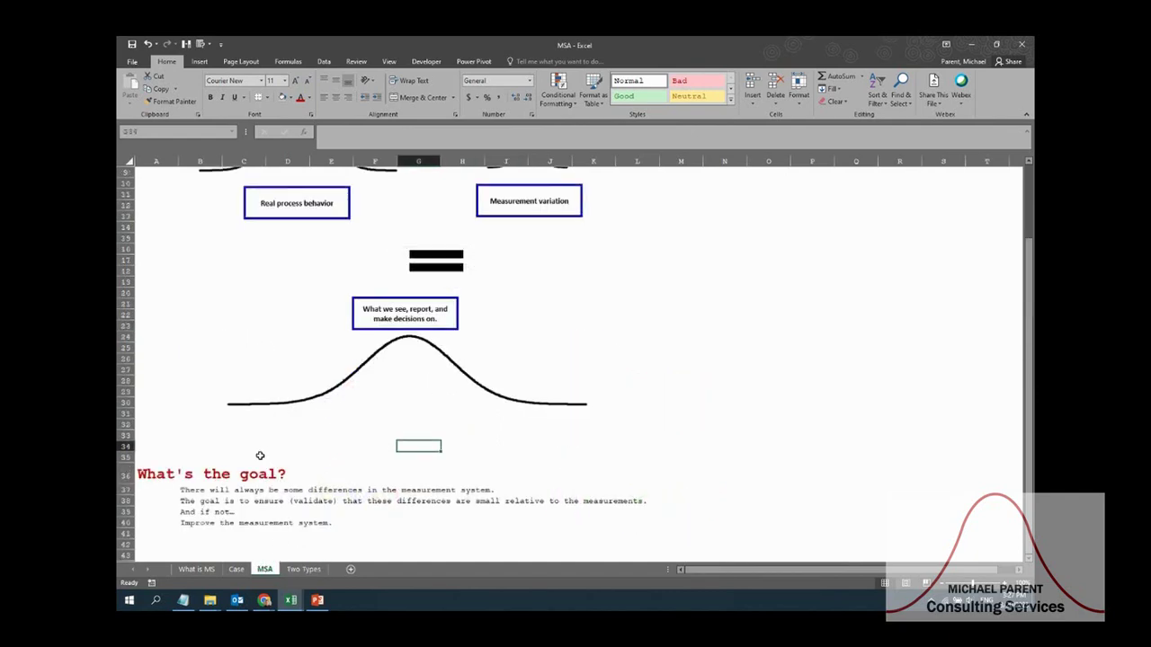
pyautogui.scroll(3, 259, 457)
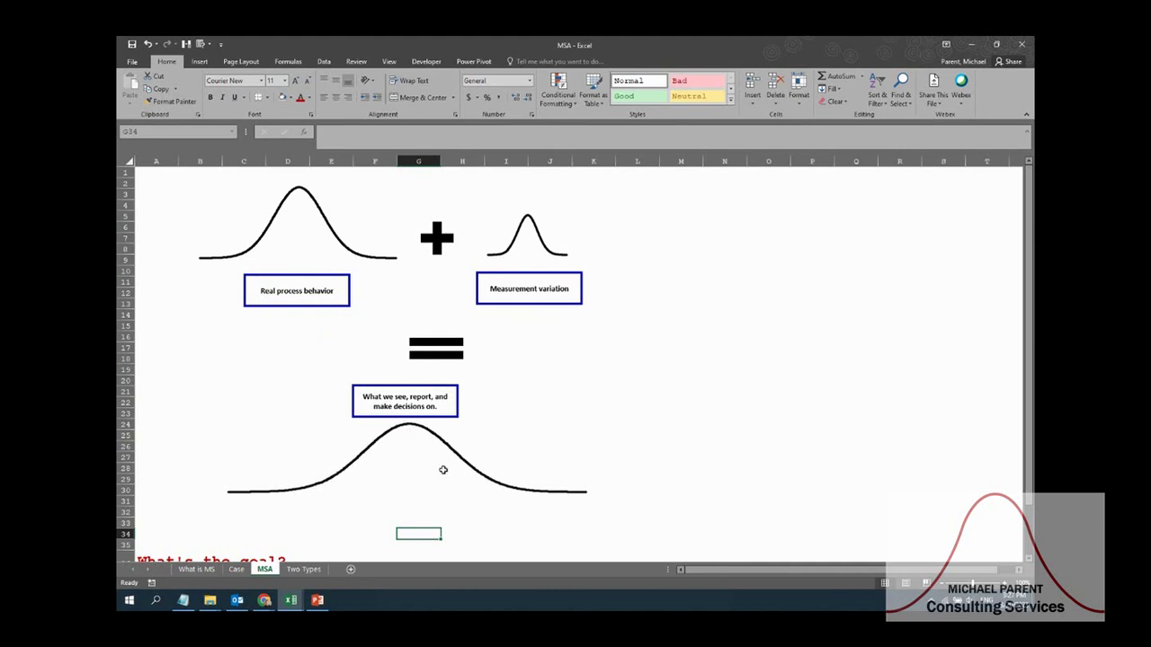
pyautogui.click(307, 569)
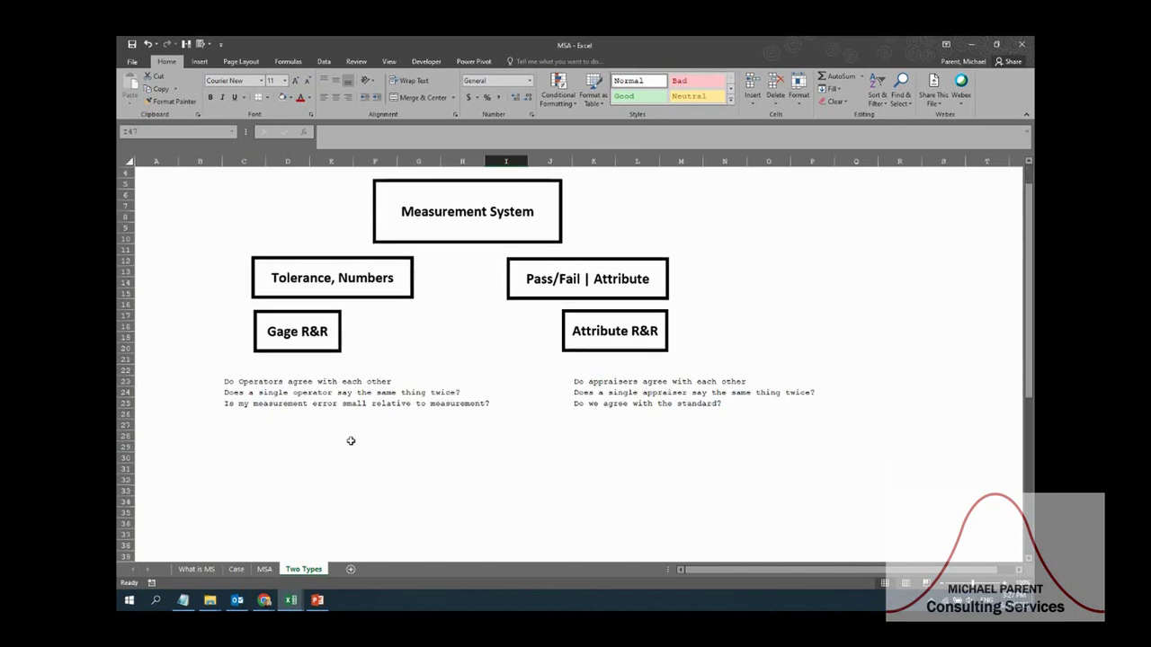
pyautogui.scroll(-5, 352, 441)
pyautogui.scroll(-1, 353, 443)
pyautogui.scroll(3, 352, 442)
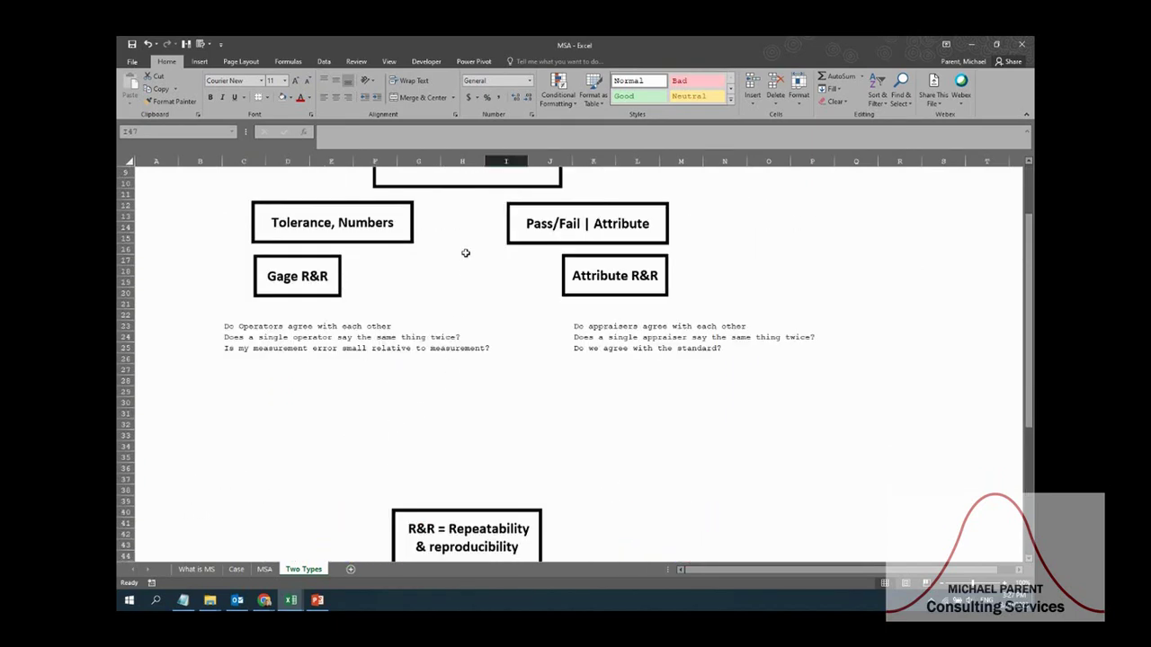
pyautogui.scroll(-1, 476, 332)
pyautogui.scroll(-2, 470, 347)
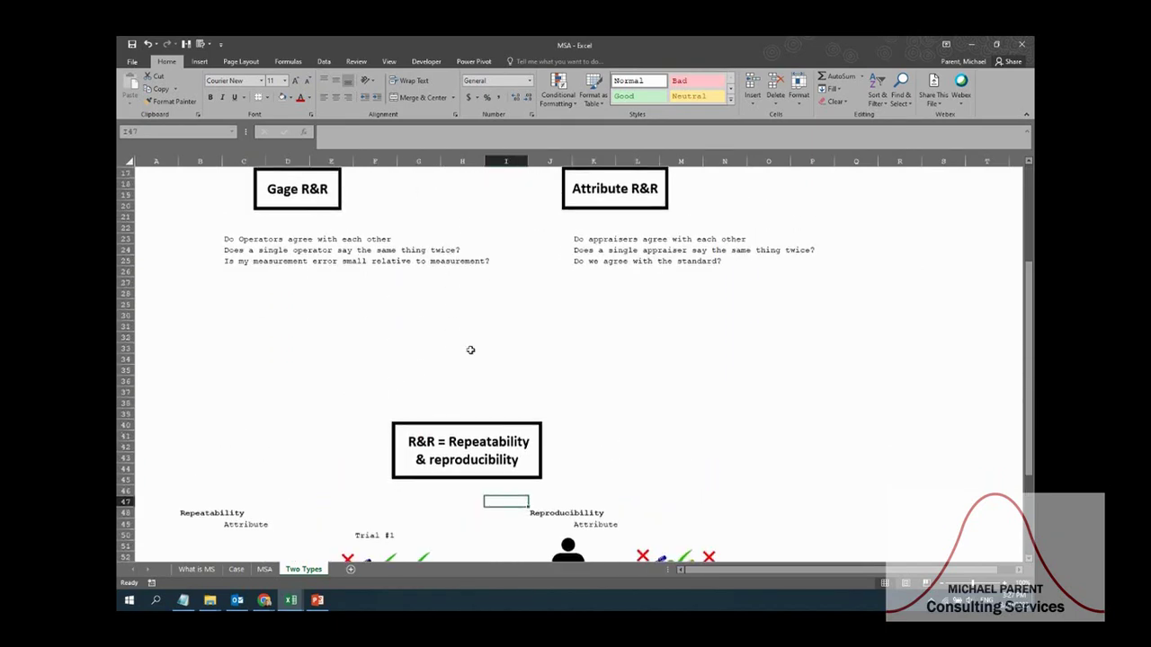
pyautogui.scroll(-4, 459, 351)
pyautogui.scroll(-1, 261, 394)
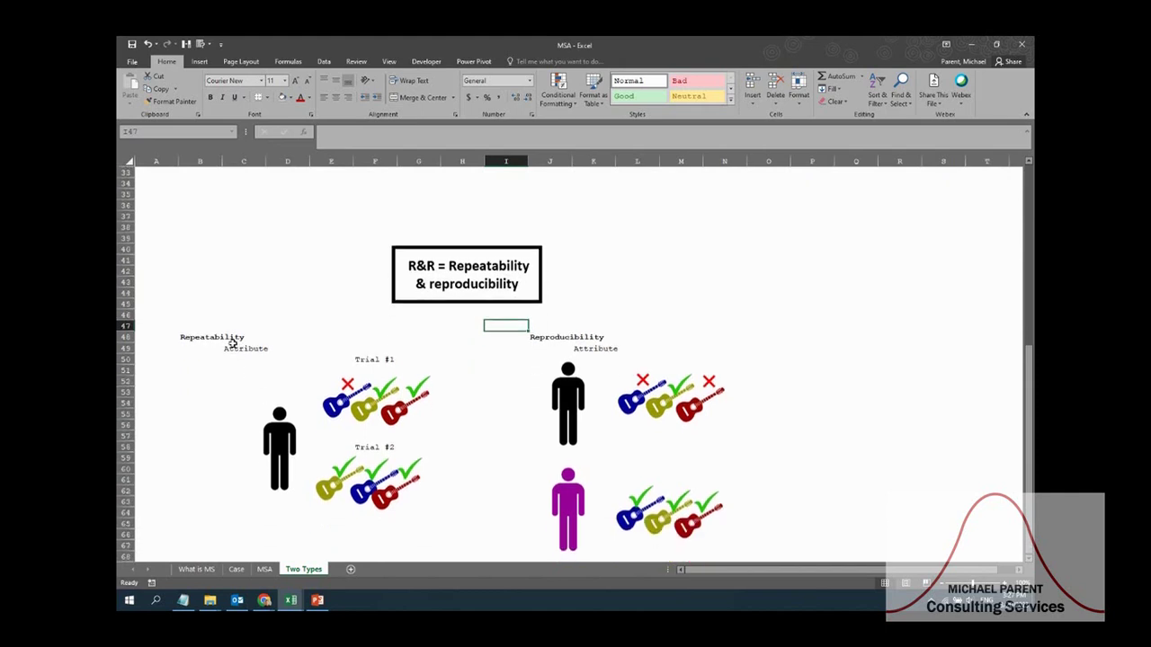
pyautogui.click(280, 442)
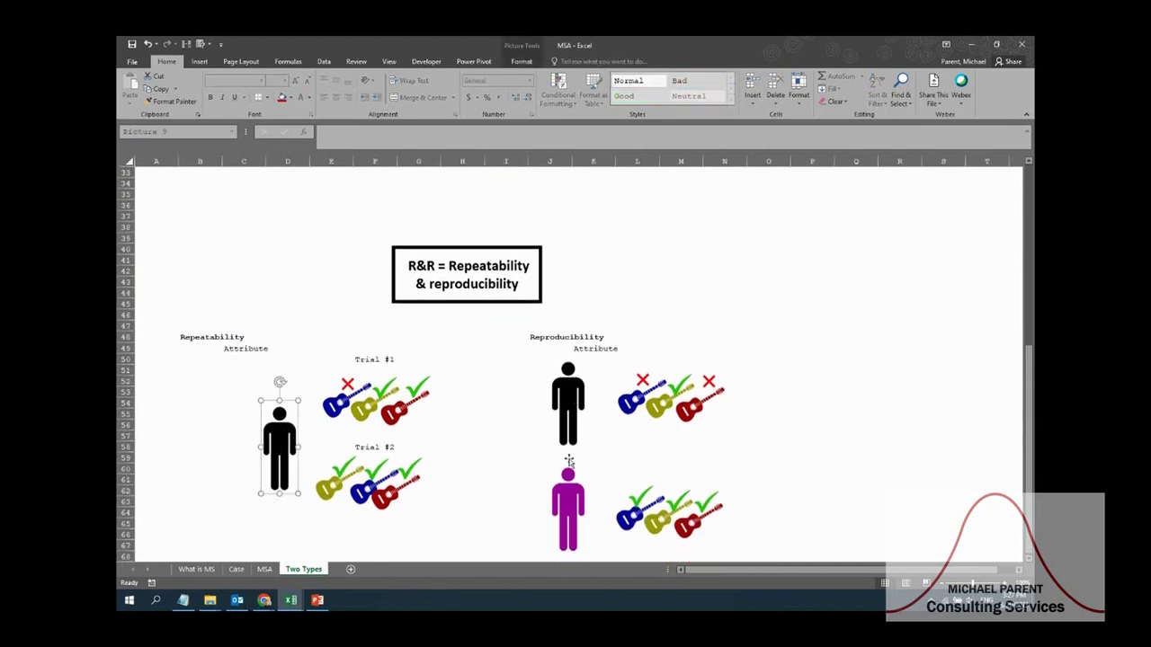
pyautogui.click(568, 502)
pyautogui.click(507, 440)
pyautogui.click(275, 424)
pyautogui.scroll(8, 584, 438)
pyautogui.scroll(3, 632, 429)
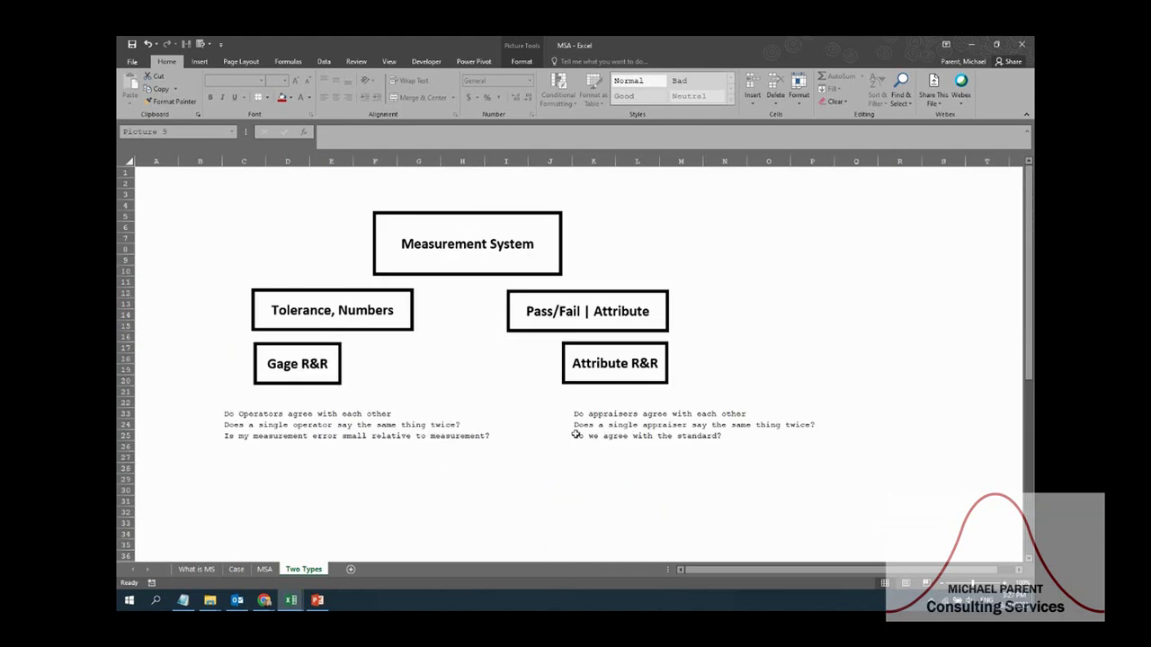
pyautogui.click(544, 501)
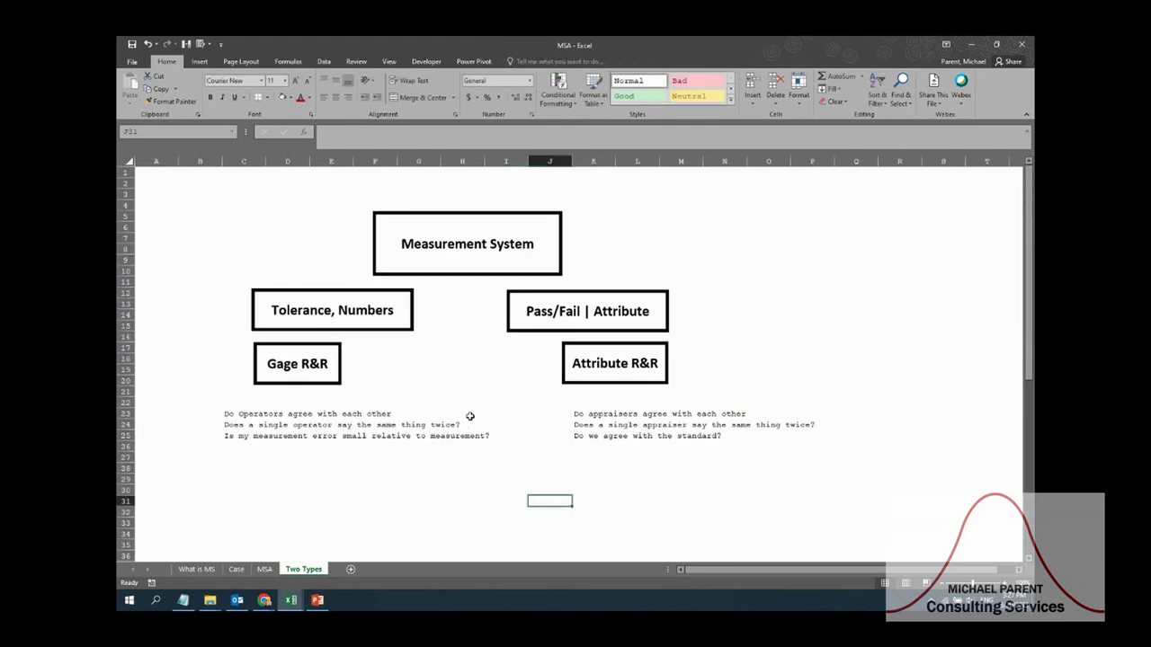